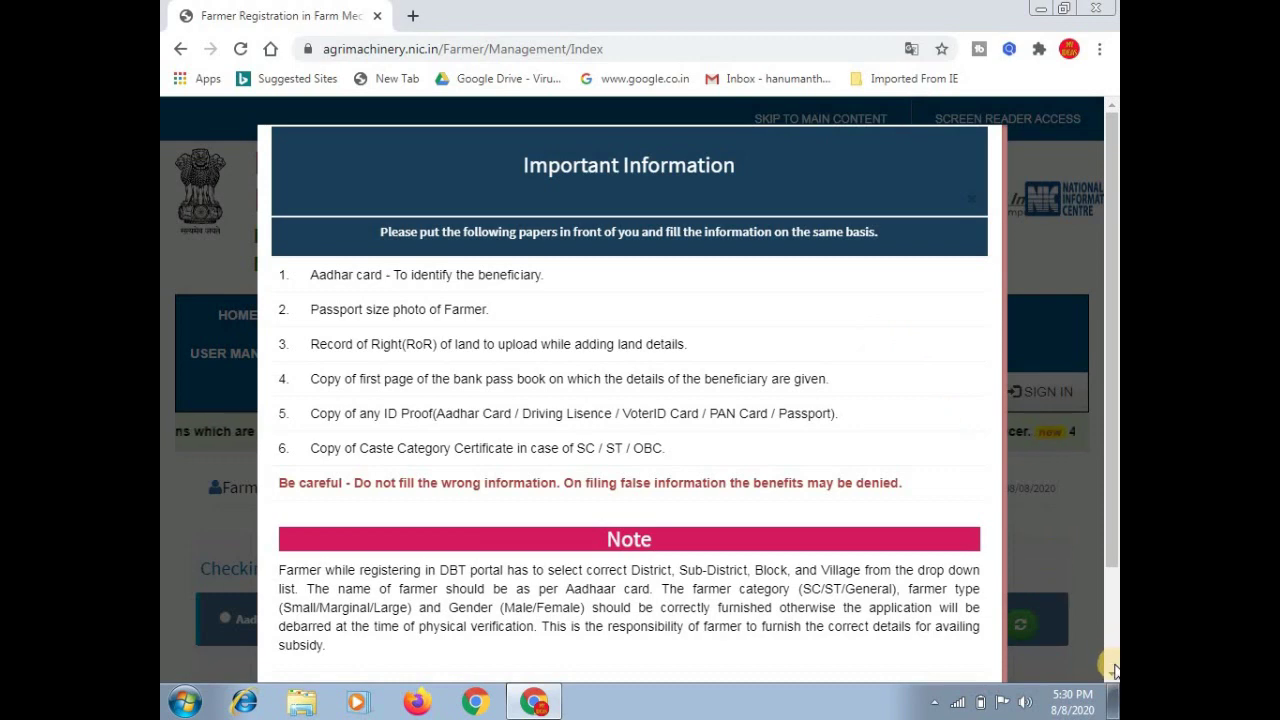
Dismiss the important information notice and choose to check for a registered farmer by mobile number
scroll(1113, 670, down, 2)
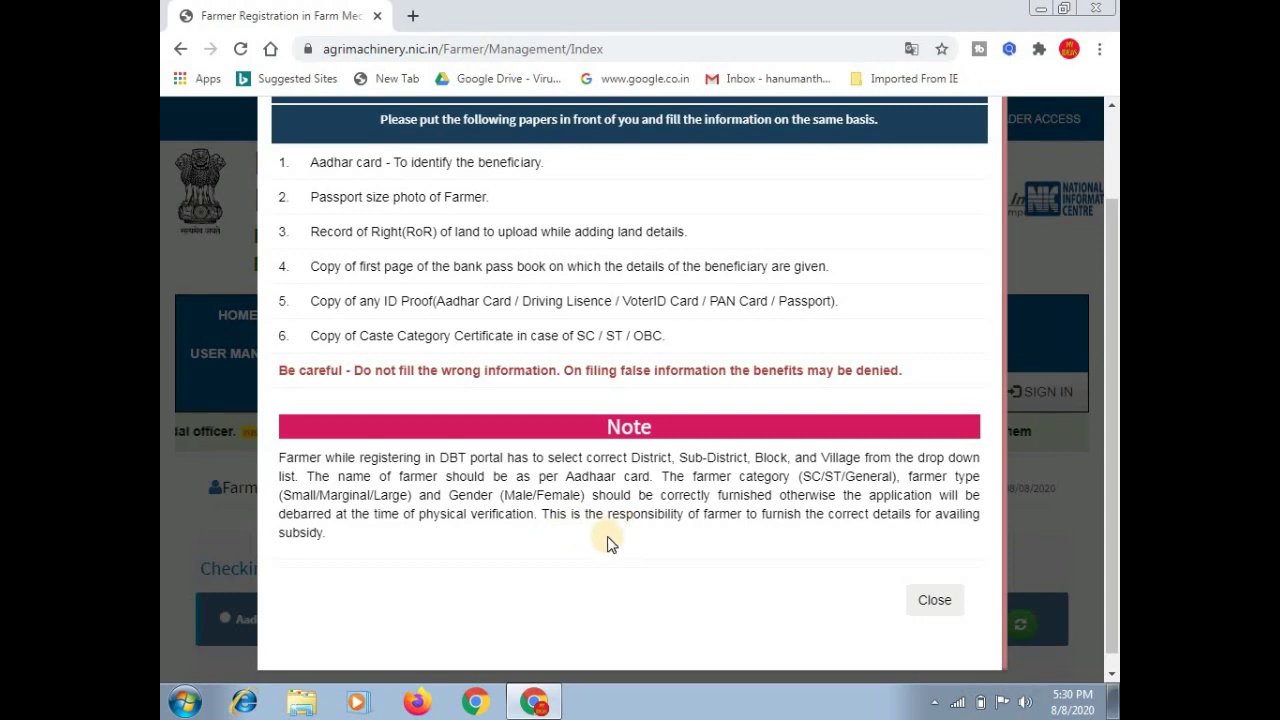
click(936, 603)
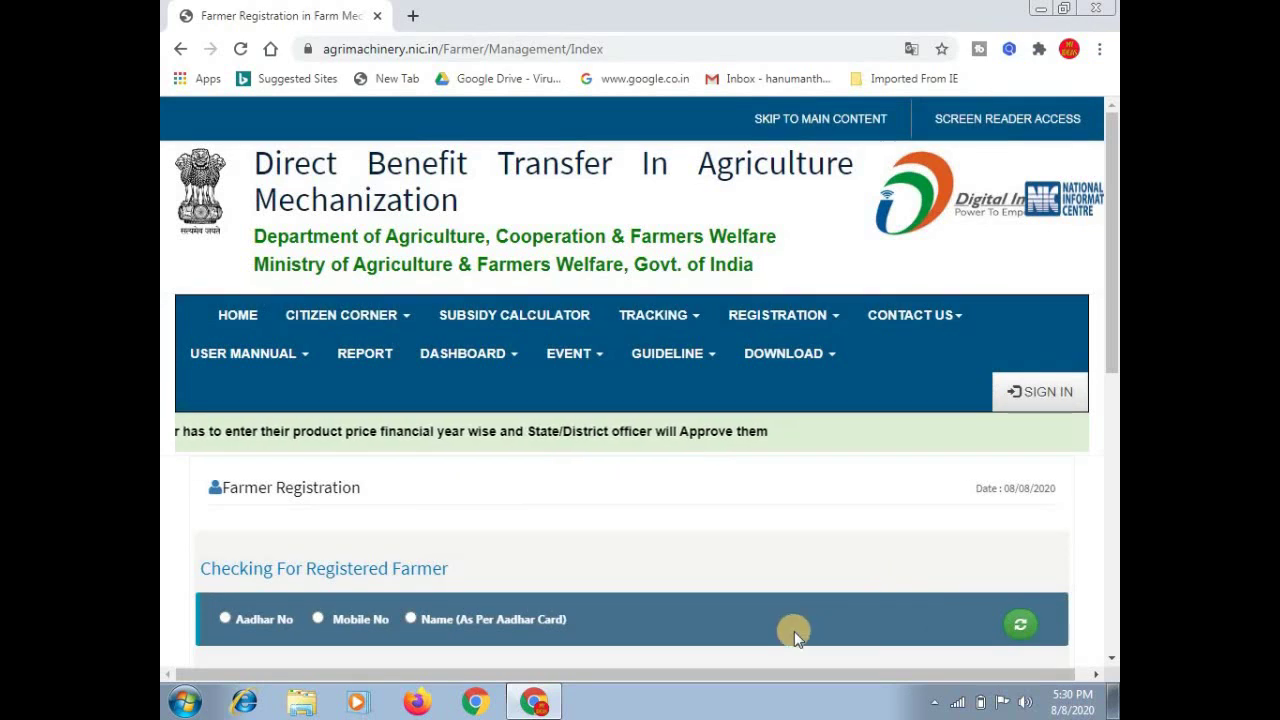
click(1112, 666)
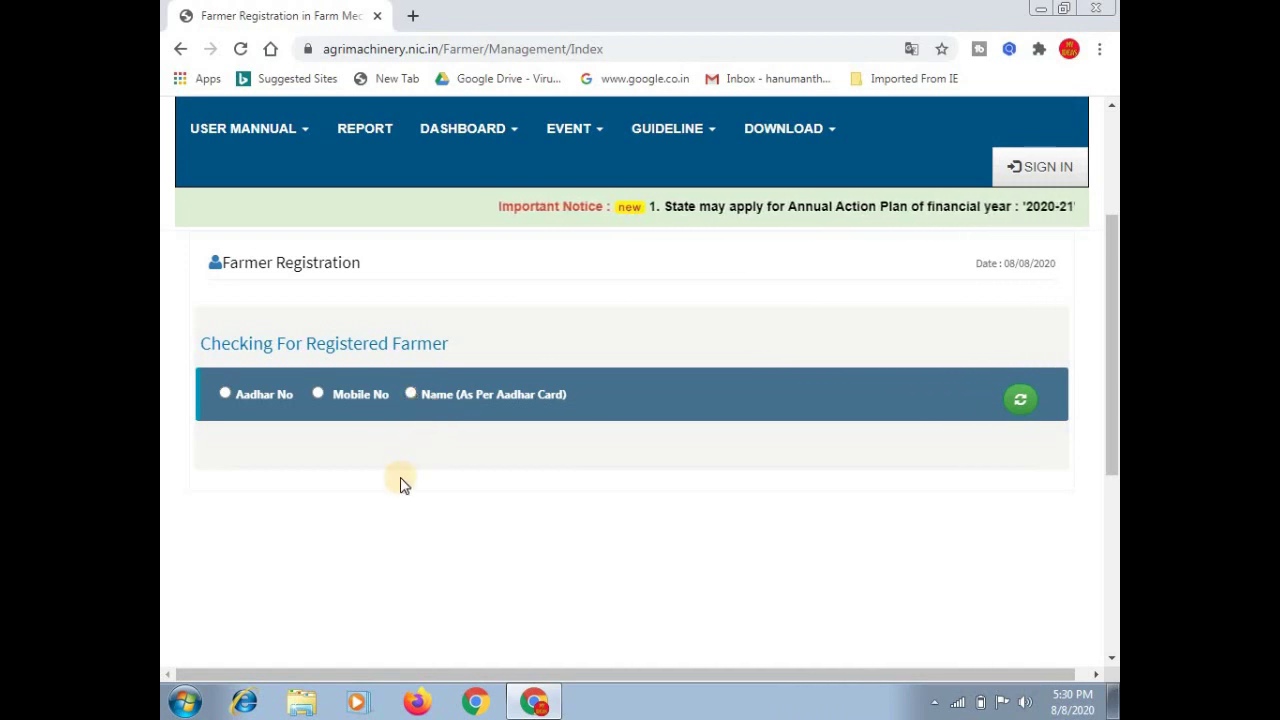
click(318, 393)
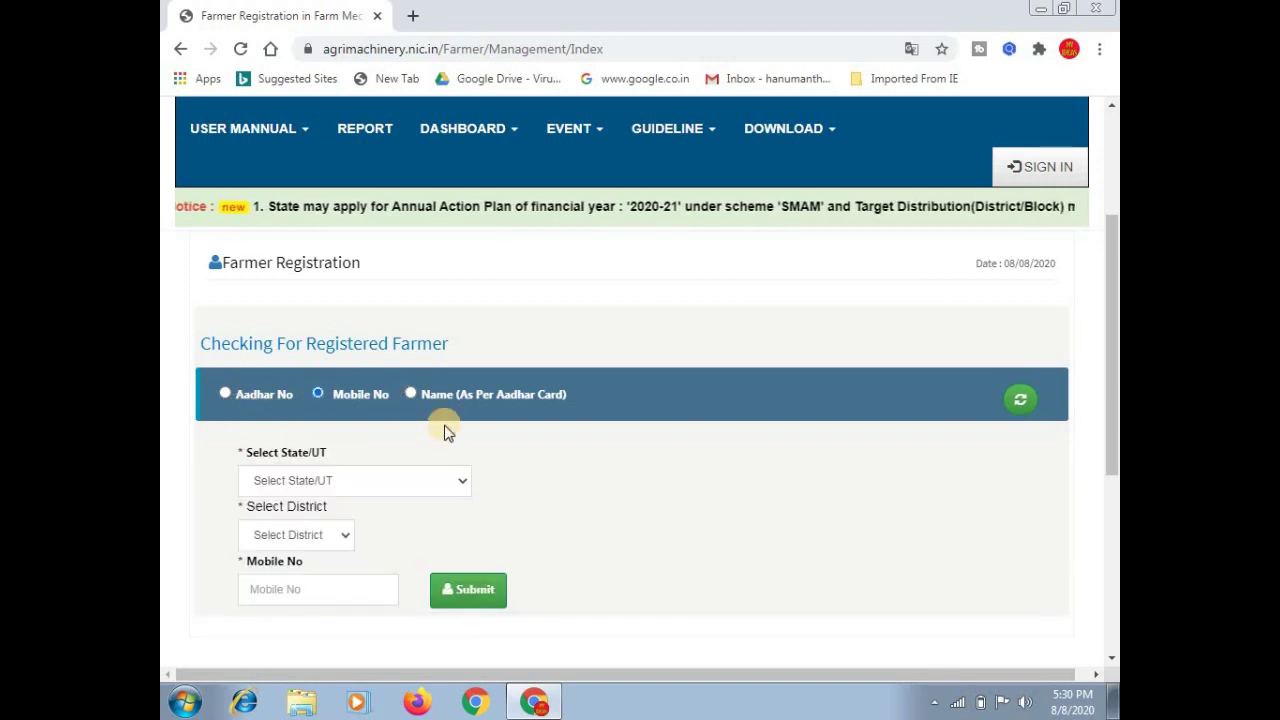
Set the farmer check's state to KARNATAKA and its district to BALLARI
click(352, 488)
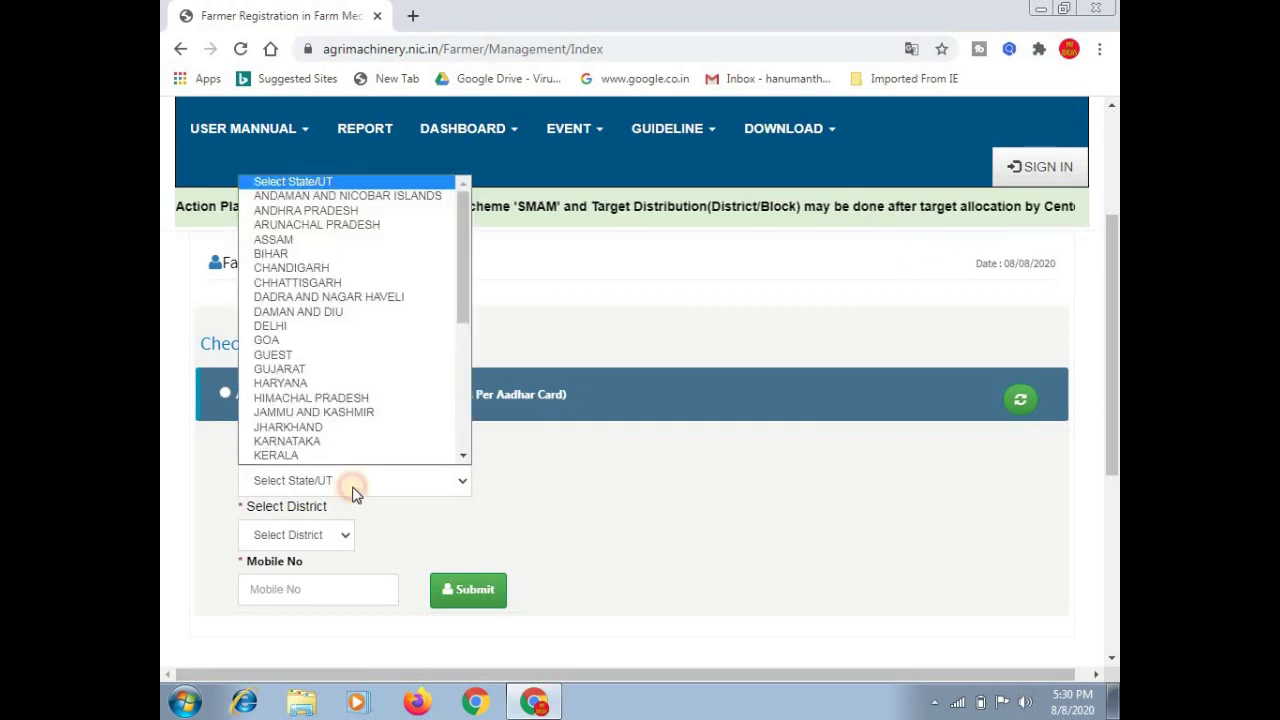
scroll(323, 449, down, 1)
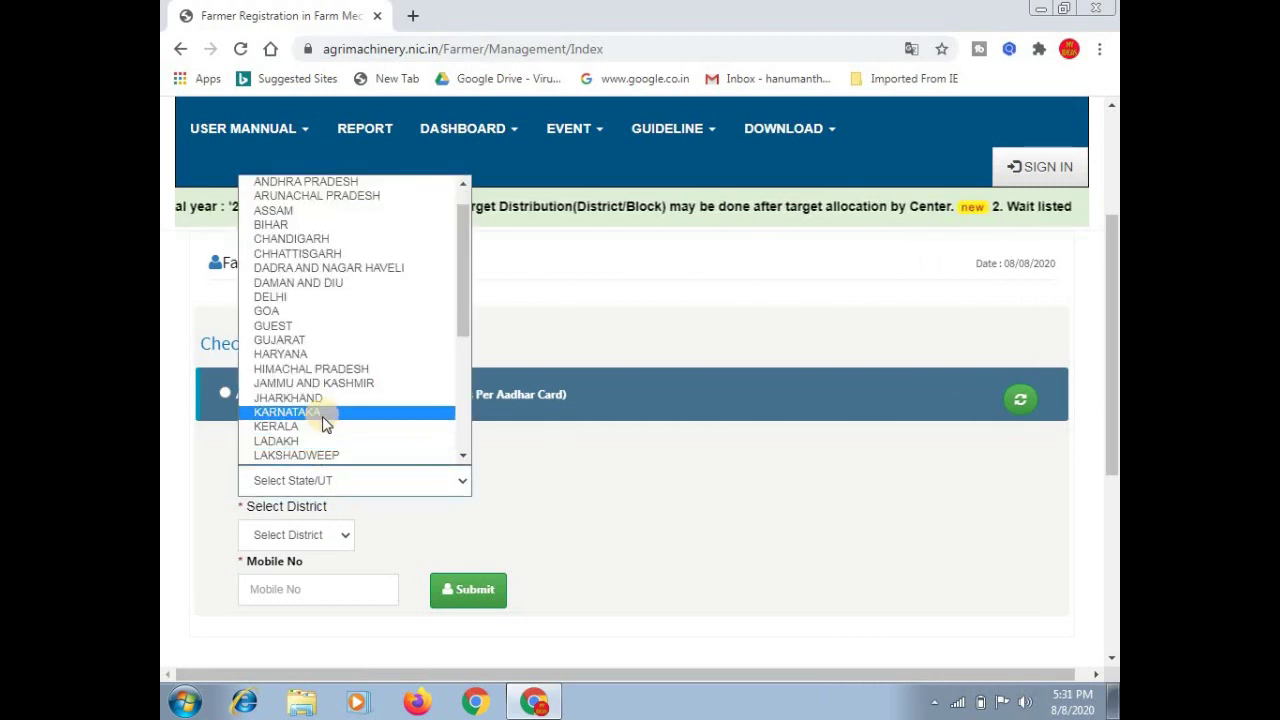
click(322, 414)
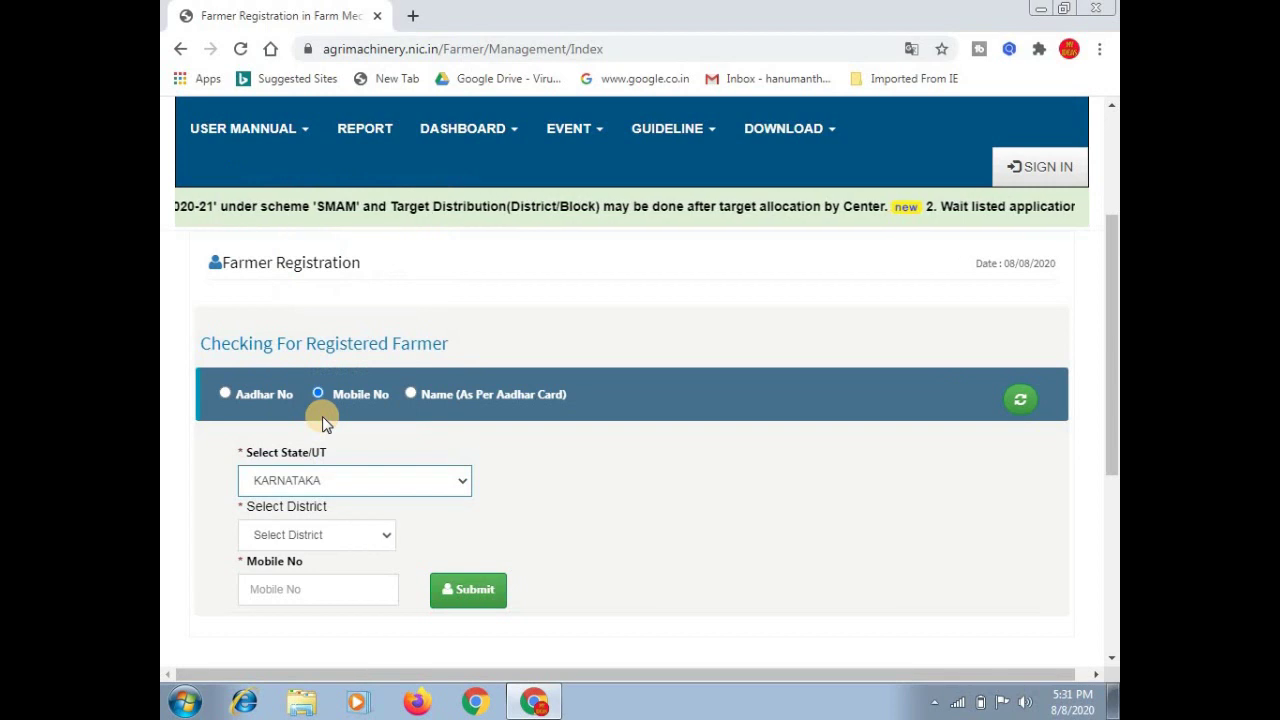
click(347, 534)
scroll(338, 441, down, 1)
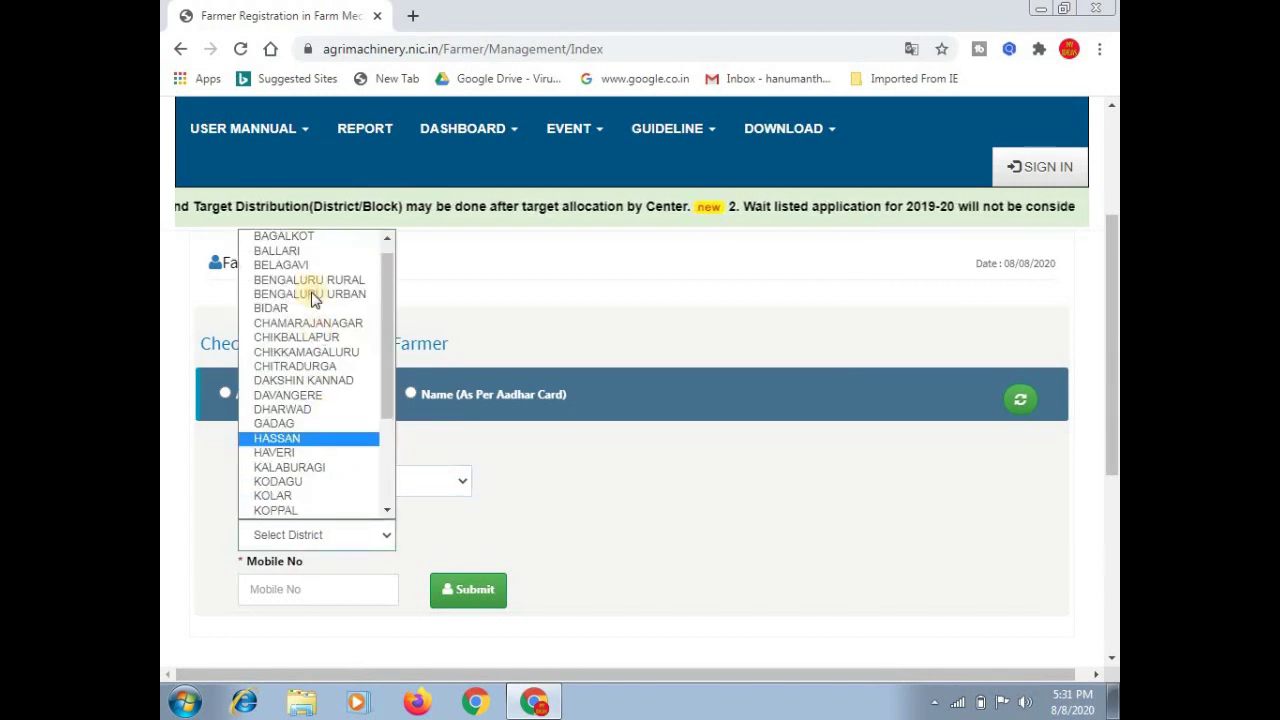
click(300, 252)
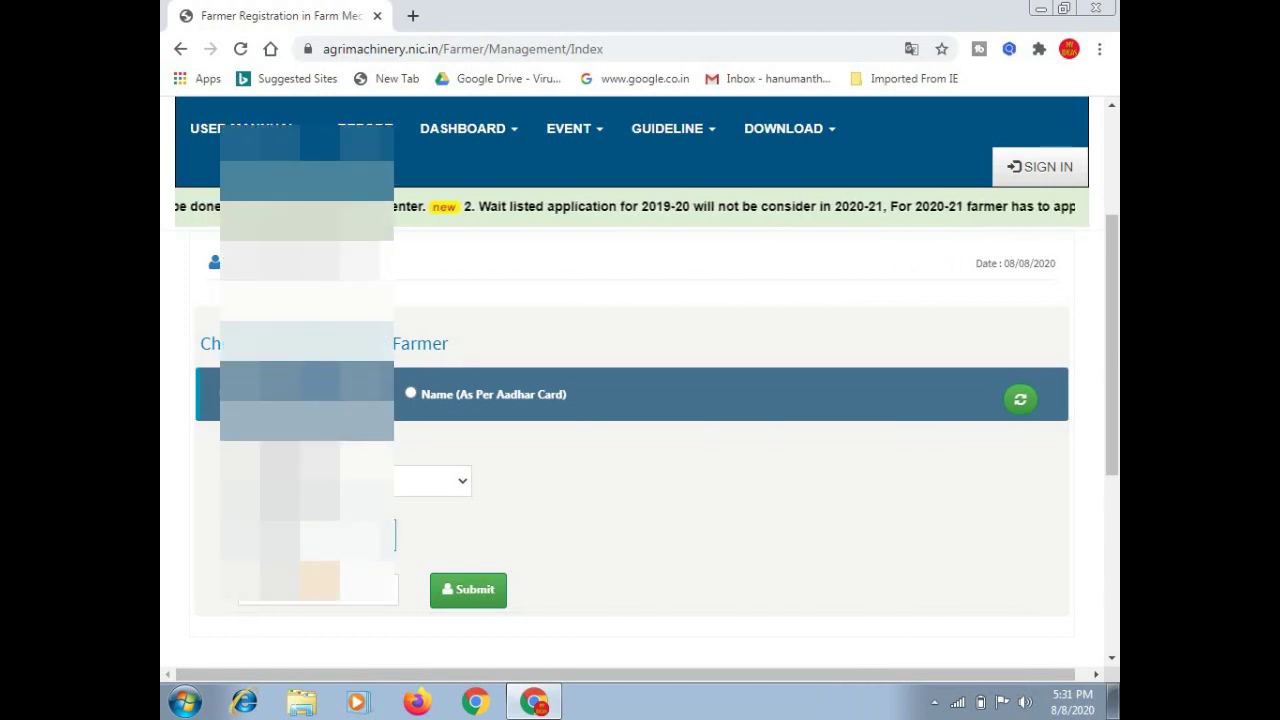
Enter the farmer's mobile number and submit the registered farmer check
click(318, 590)
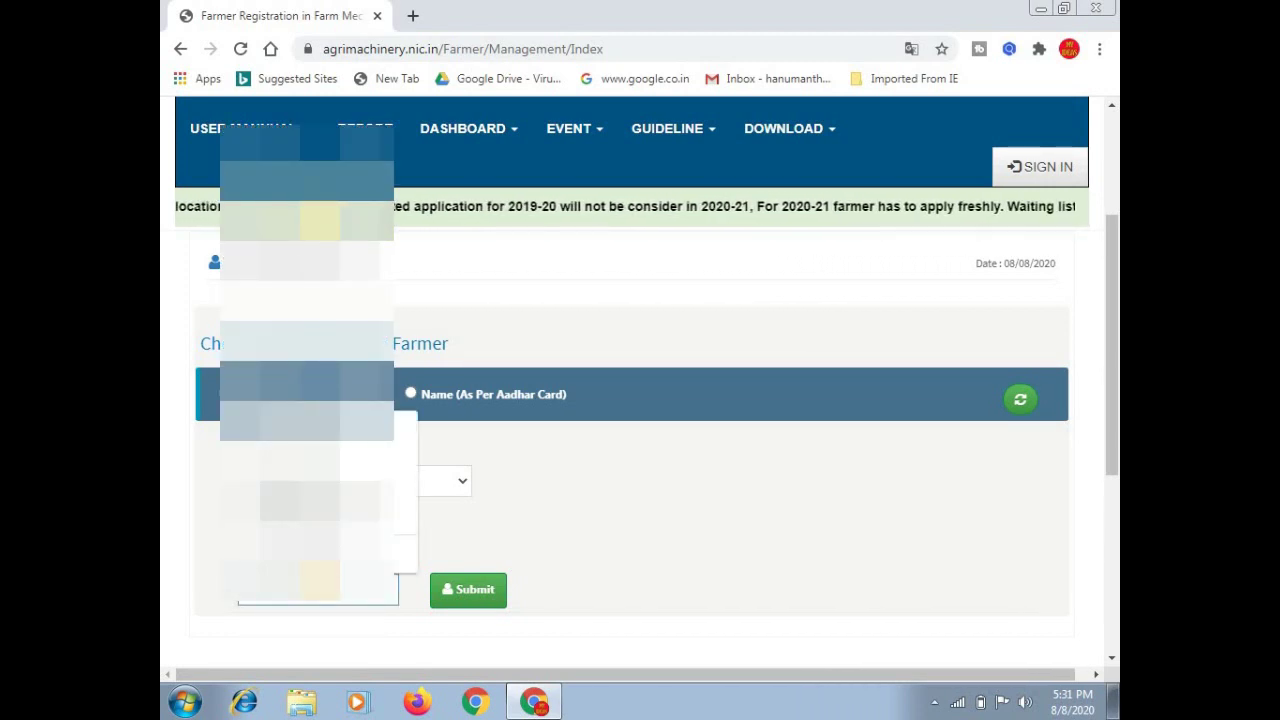
click(597, 521)
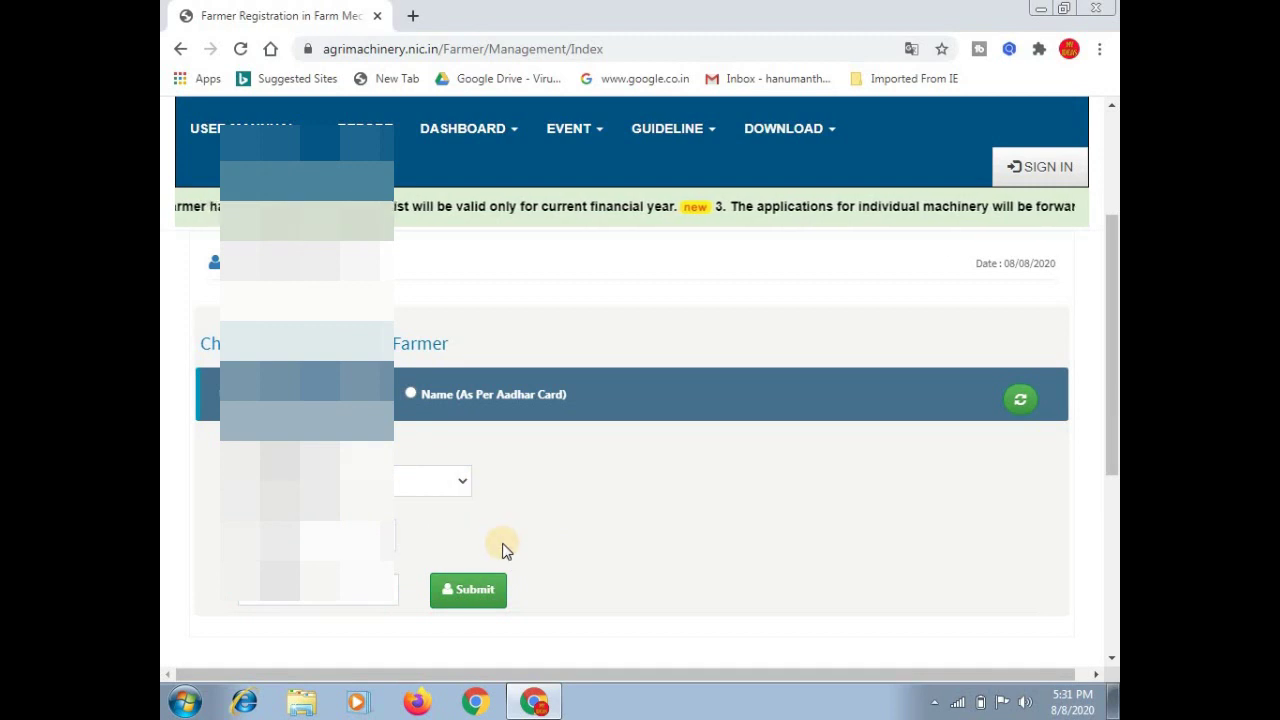
click(487, 600)
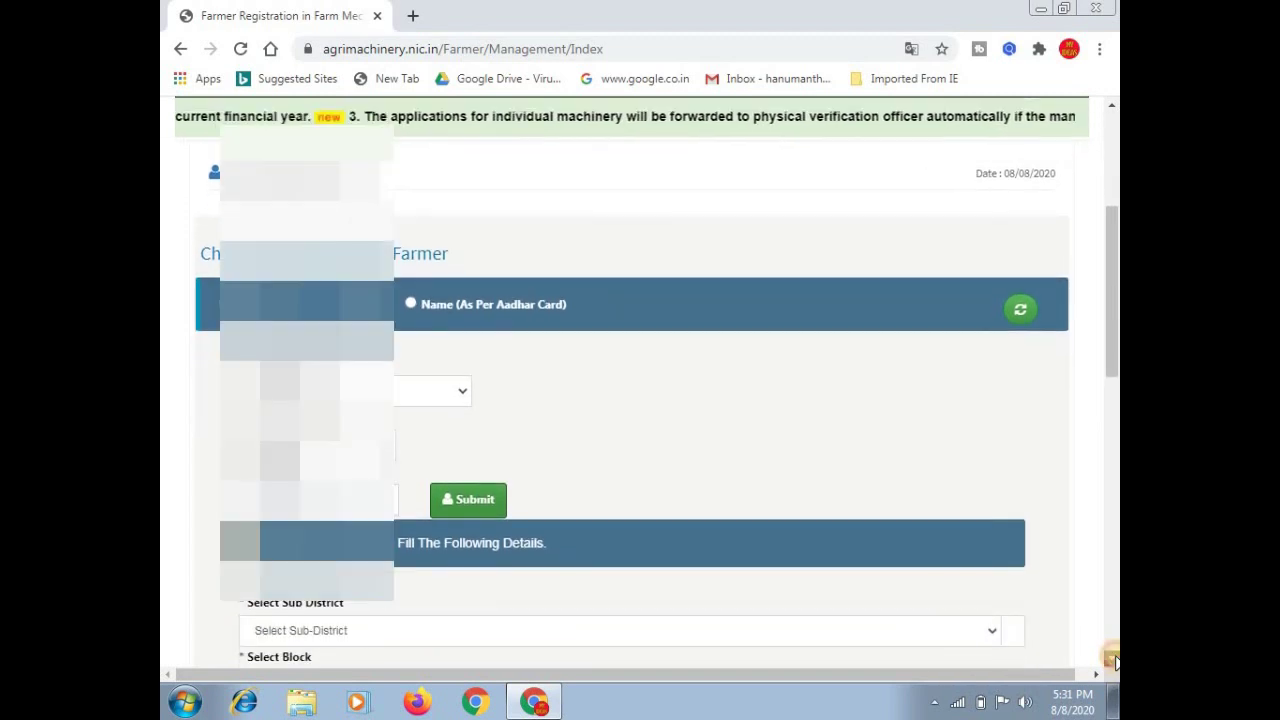
Review the sub-district, block and village selections in the farmer registration form
click(1111, 658)
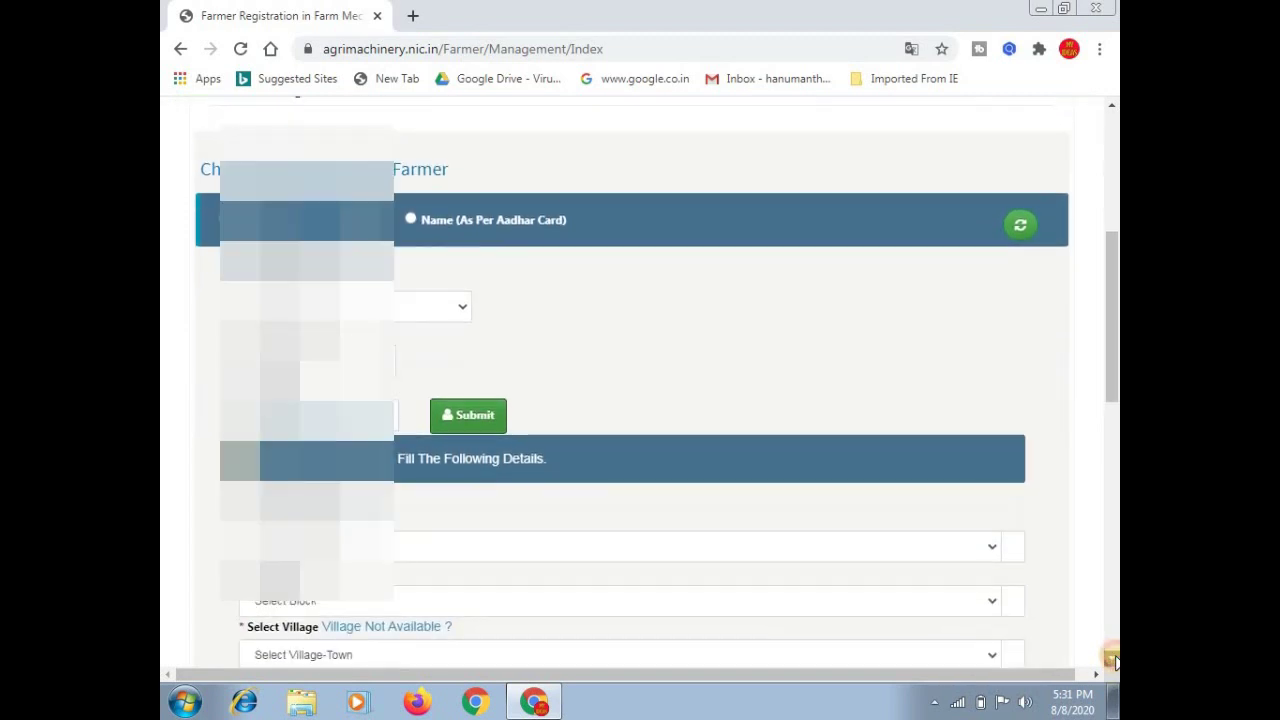
drag(1113, 660, 1113, 660)
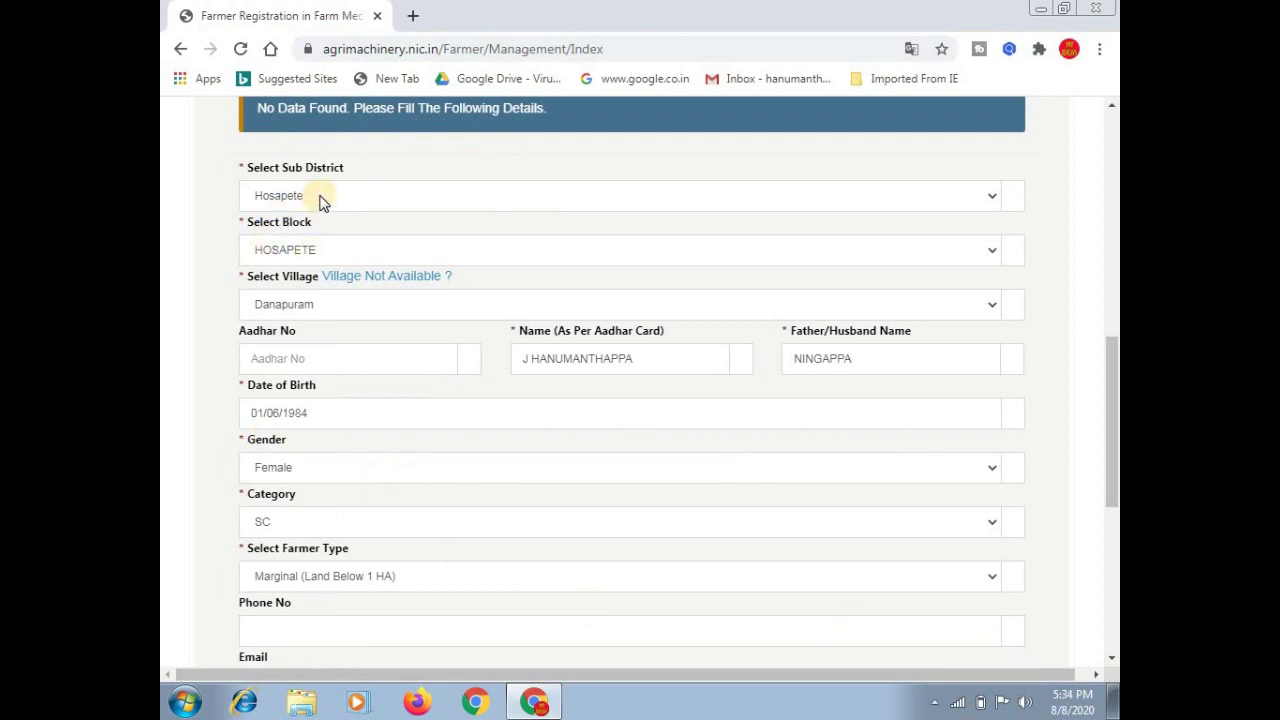
click(320, 199)
click(320, 199)
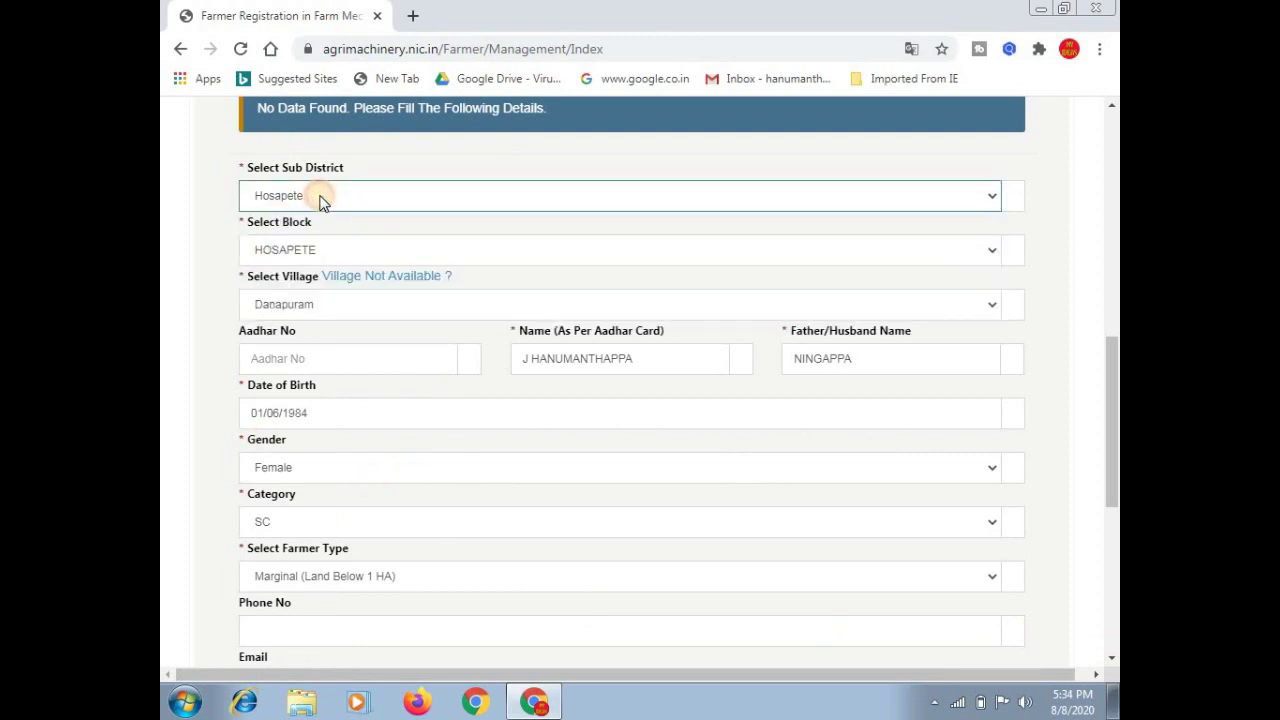
click(314, 253)
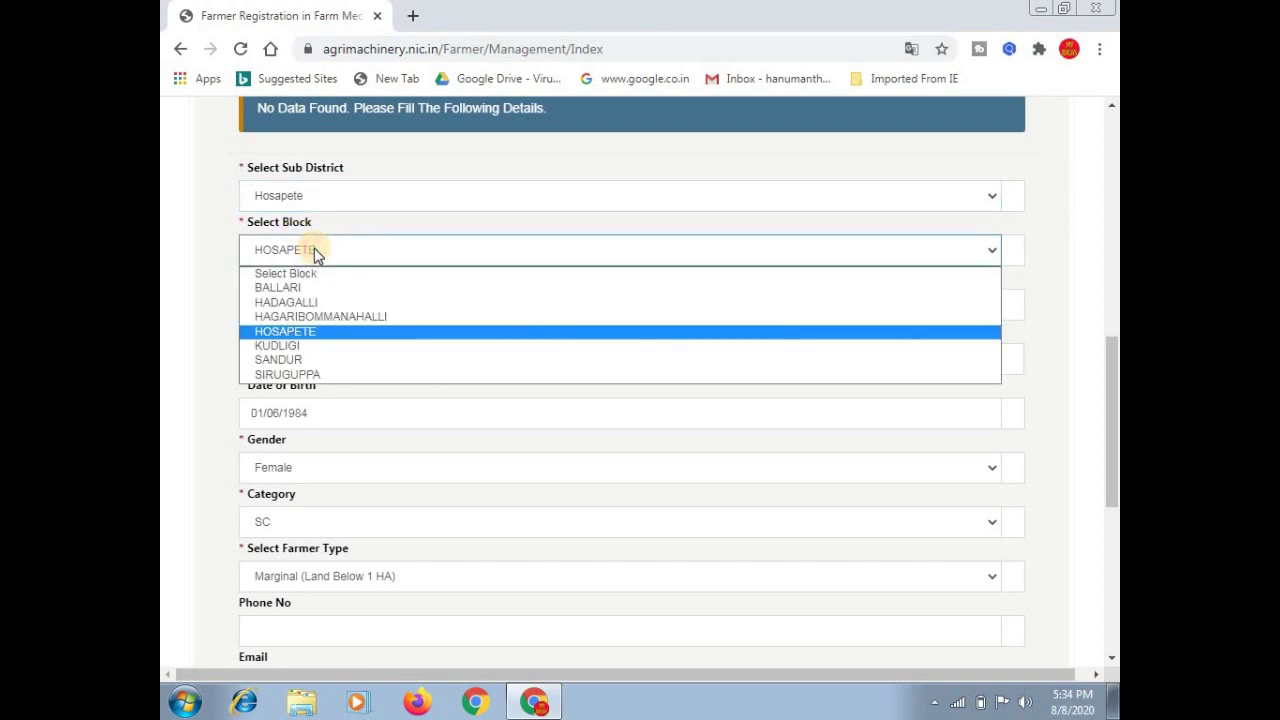
click(314, 251)
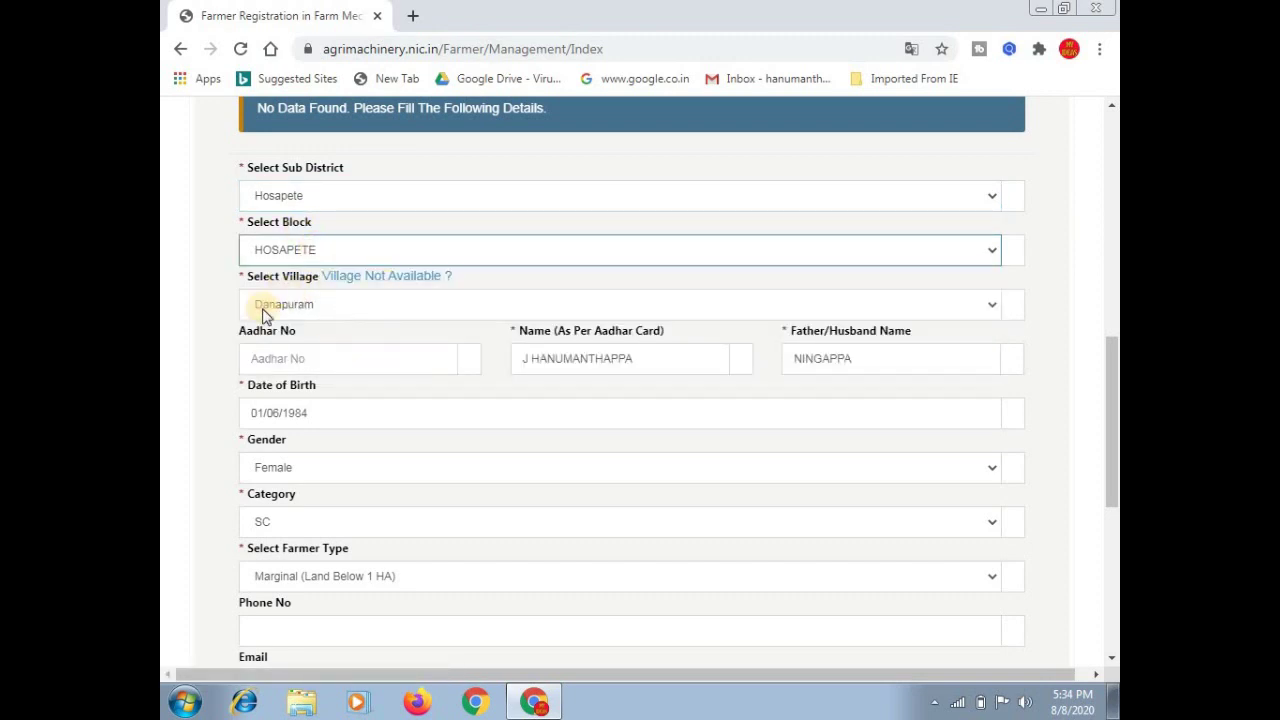
click(320, 311)
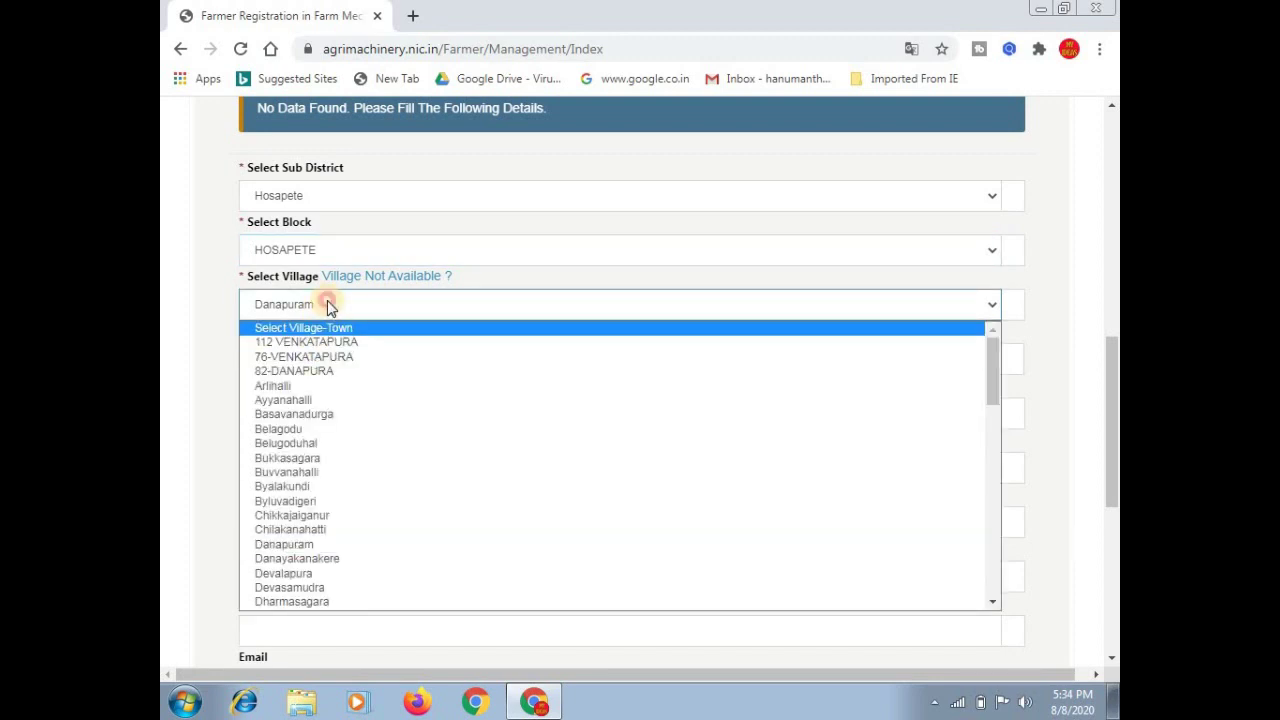
click(327, 300)
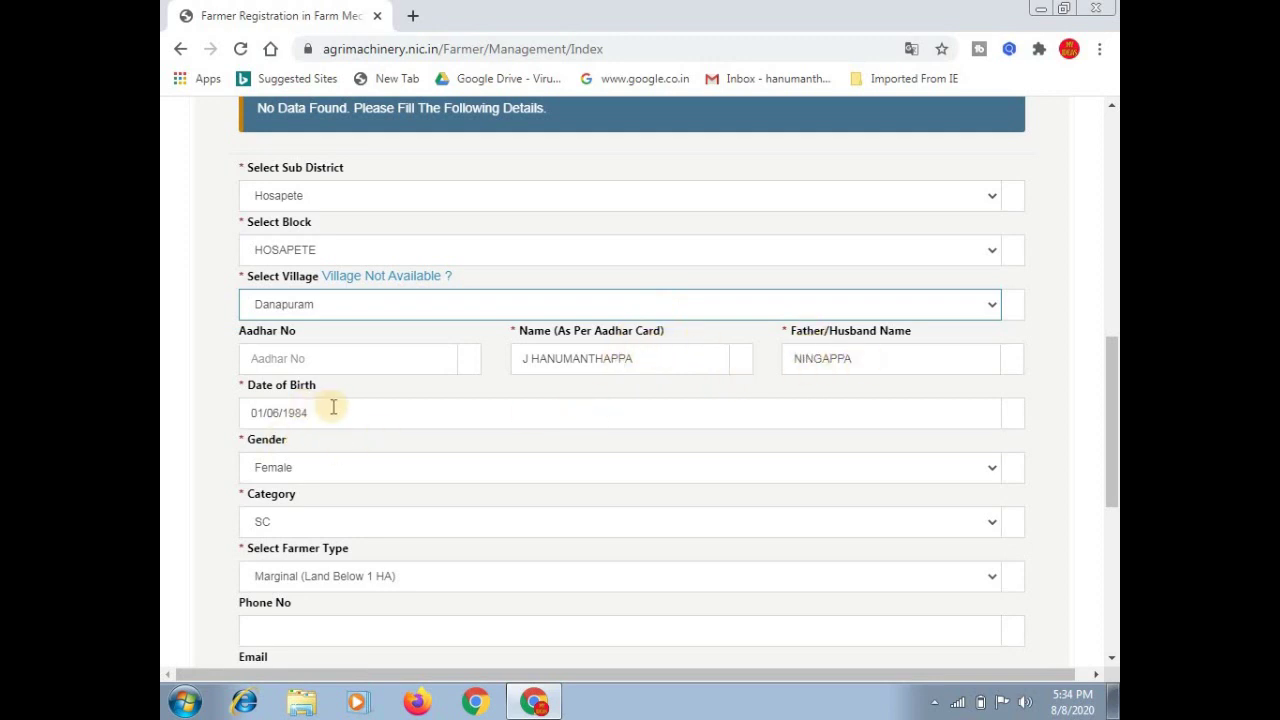
Review the gender, category and farmer type selections and their available options
click(316, 470)
click(316, 470)
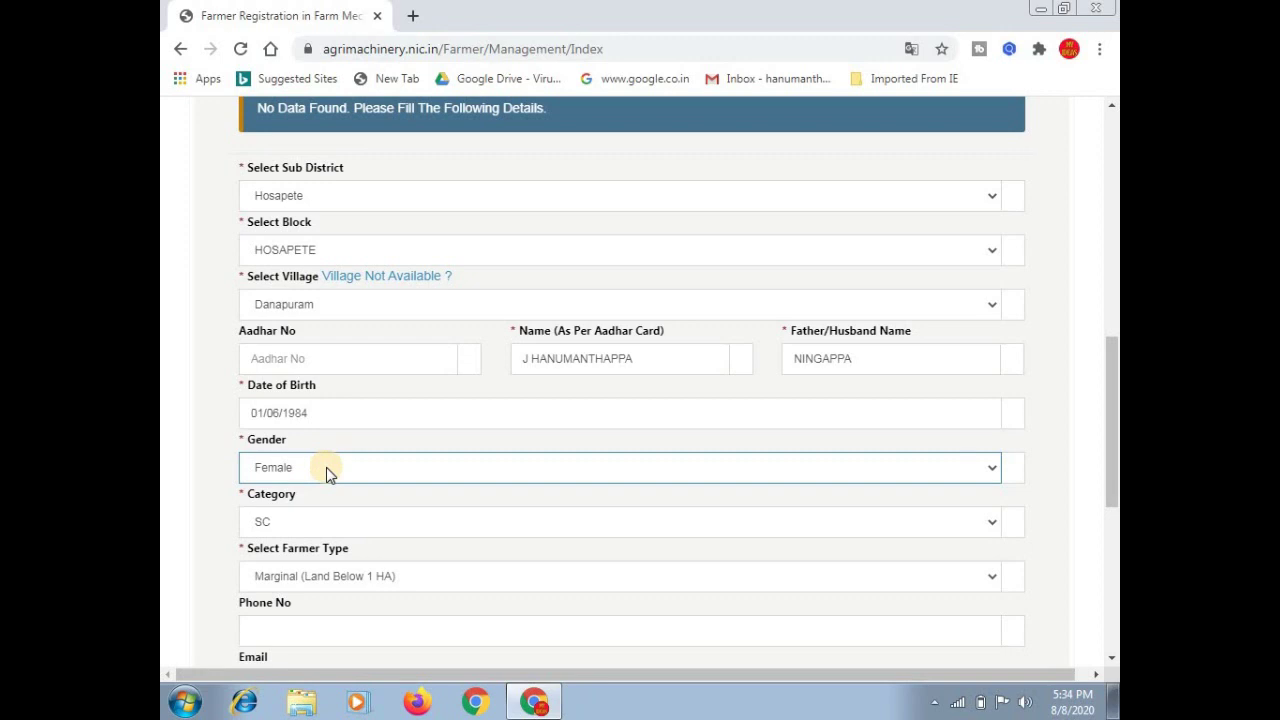
click(305, 524)
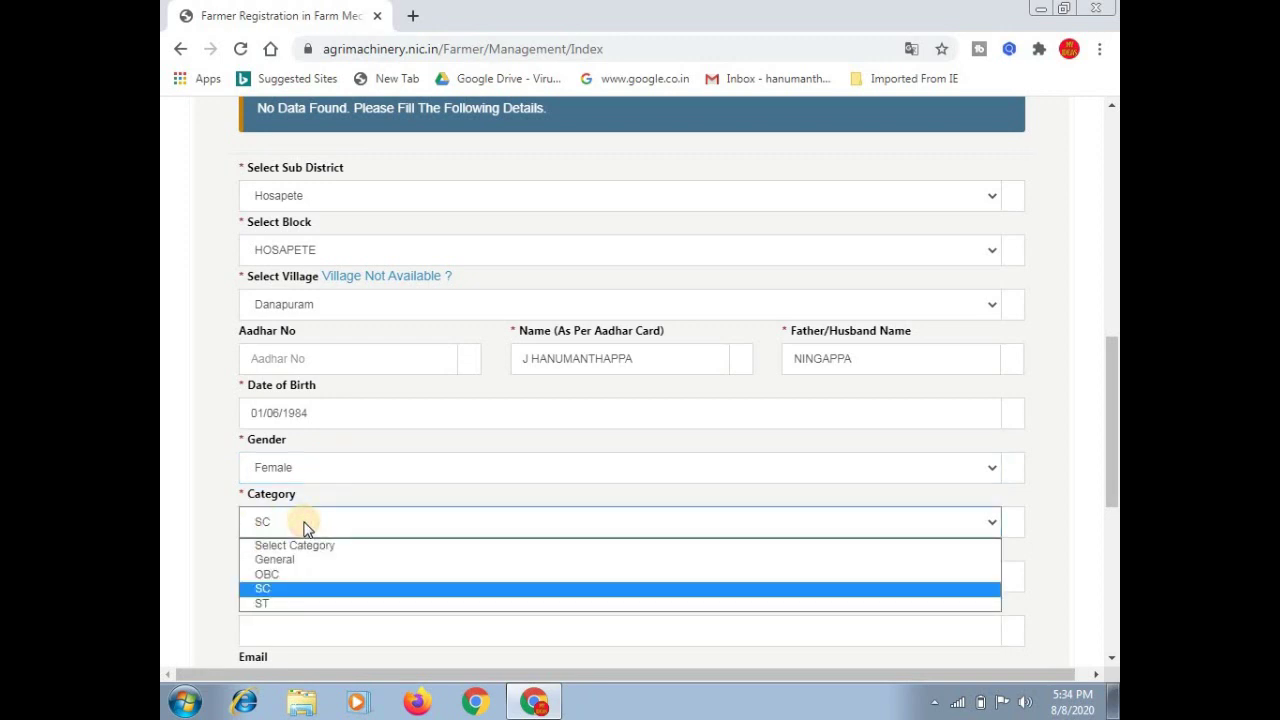
click(305, 524)
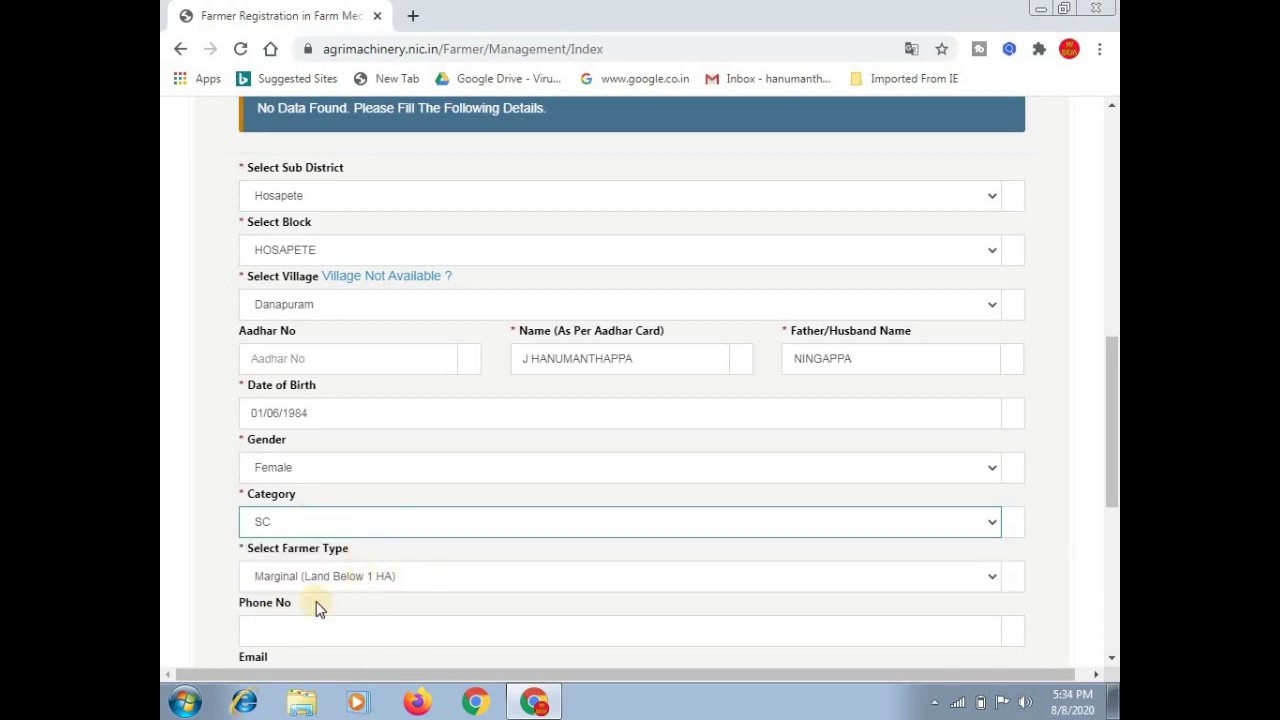
click(407, 584)
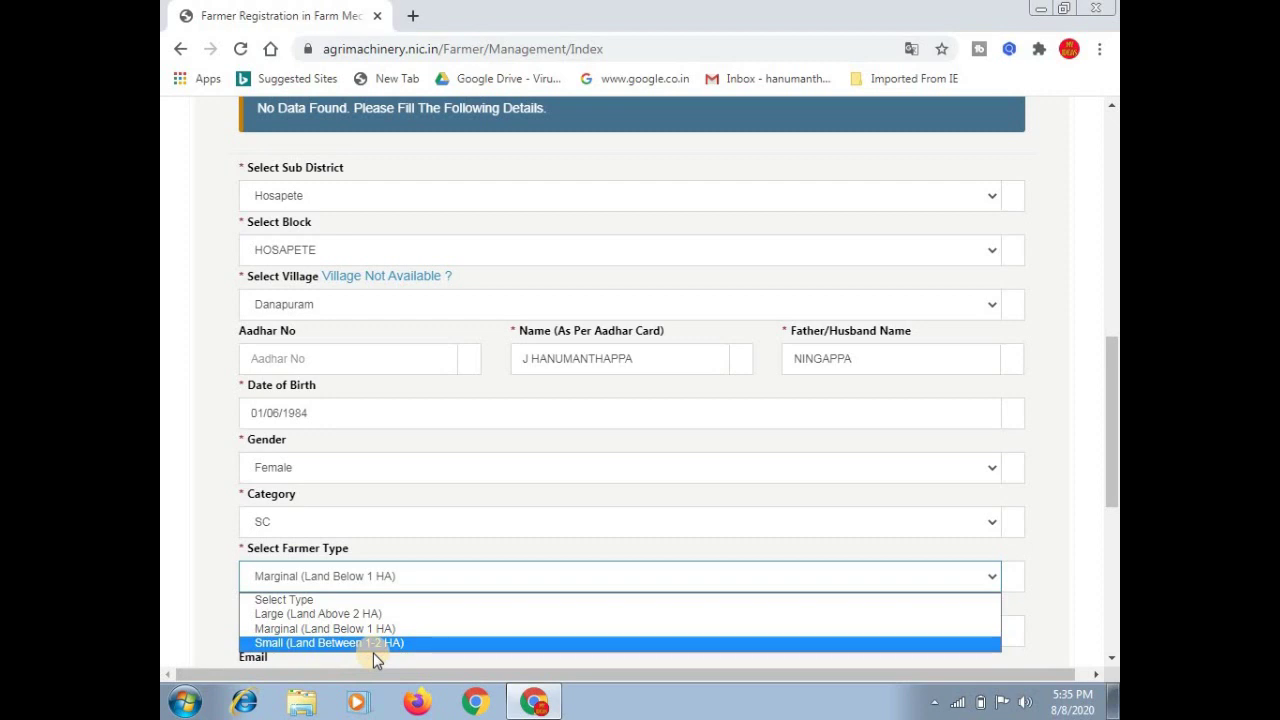
click(457, 576)
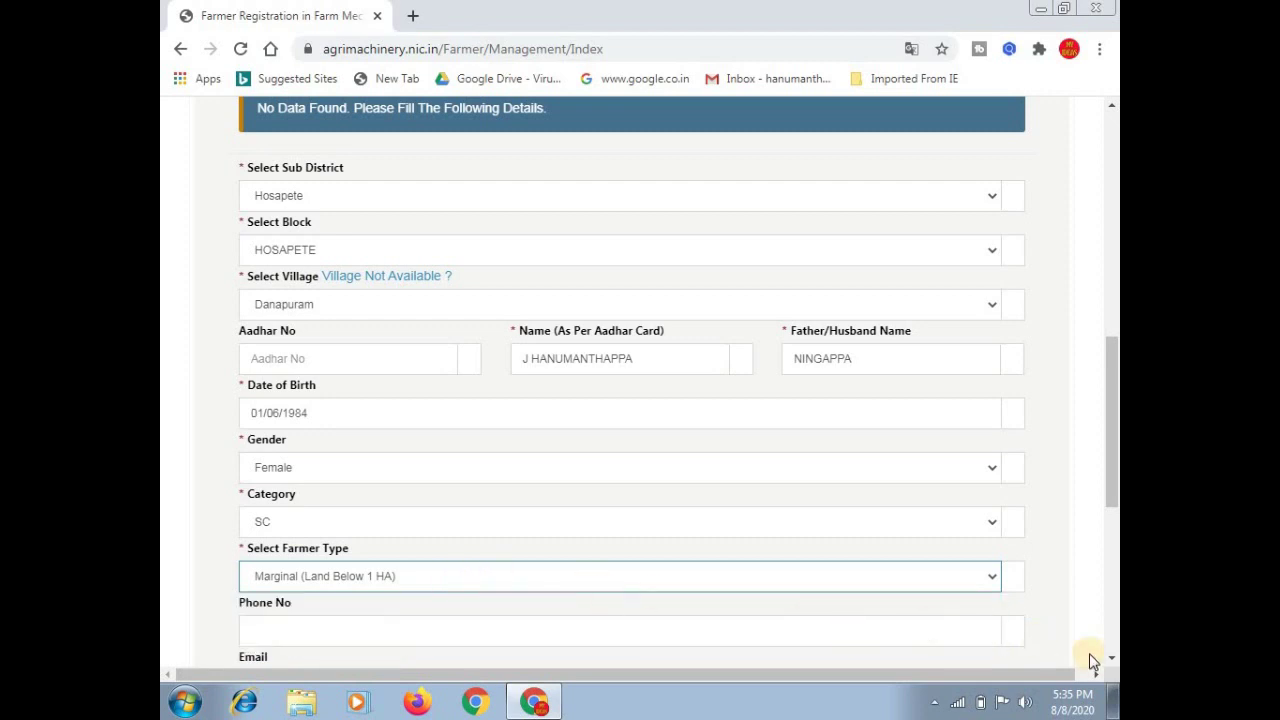
Examine the phone, email, pin code, address and PAN fields, leaving phone and email blank, and look back over the completed form
scroll(877, 641, down, 3)
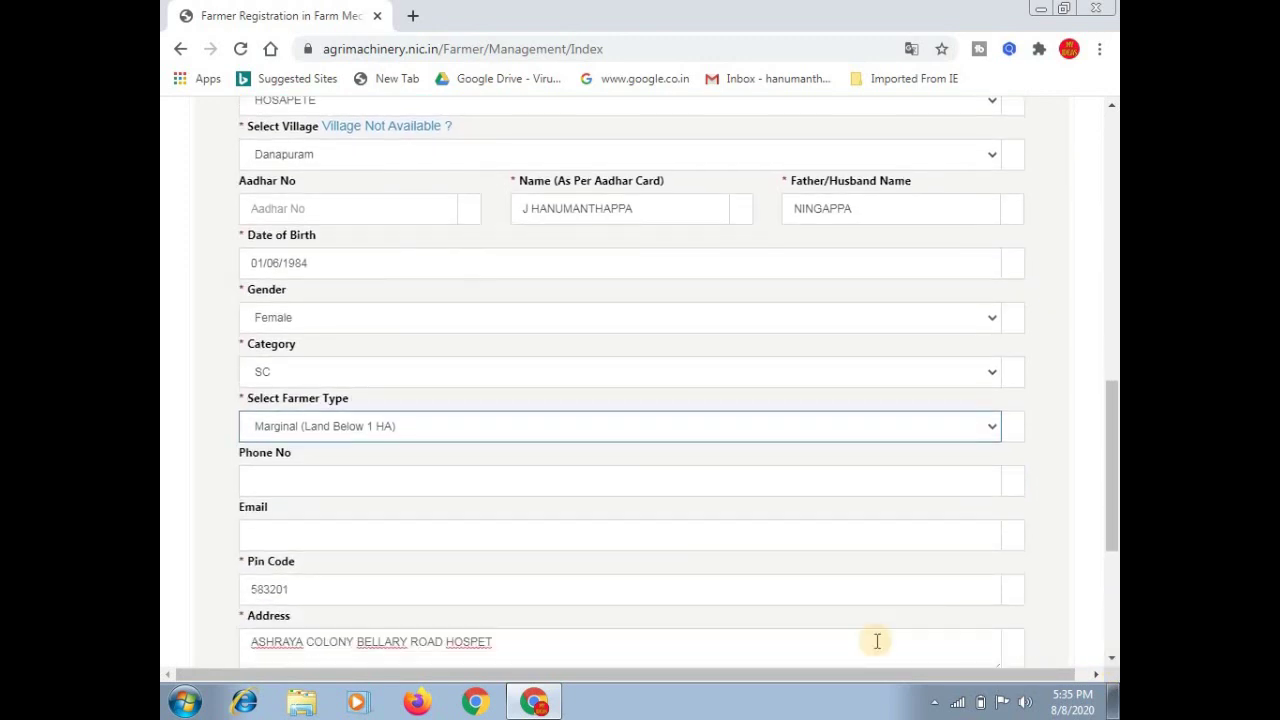
click(338, 483)
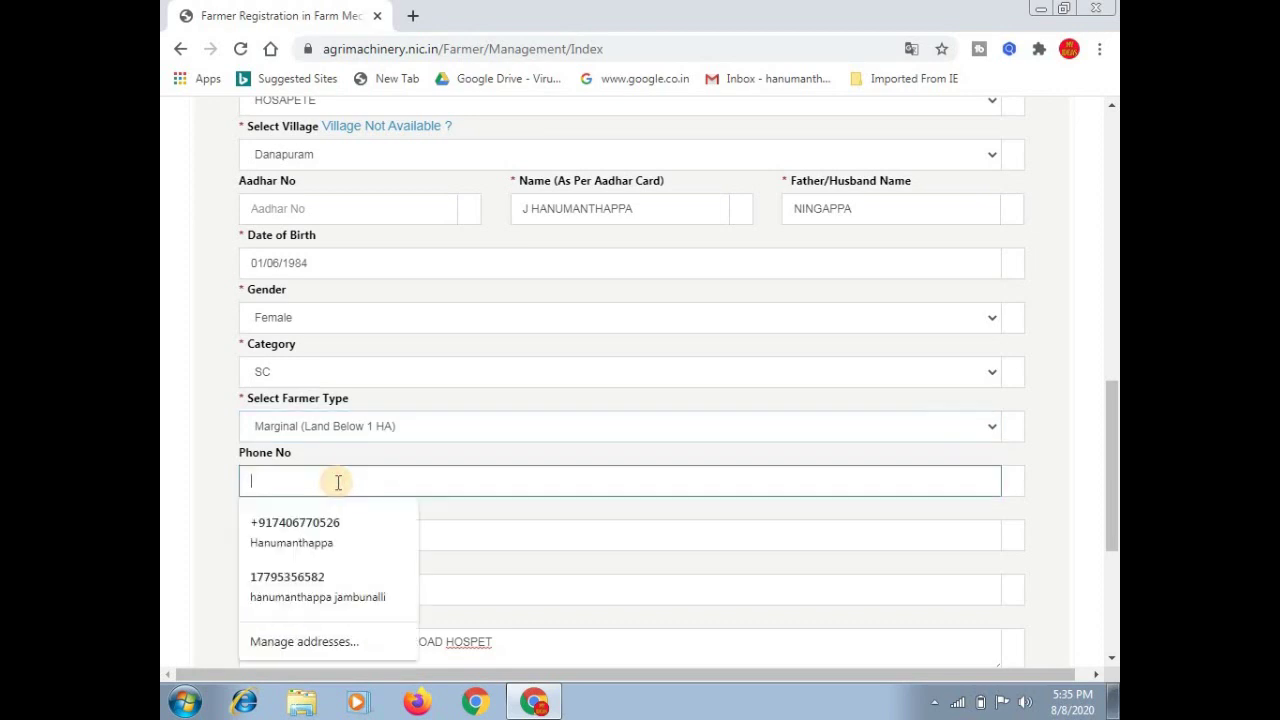
click(473, 522)
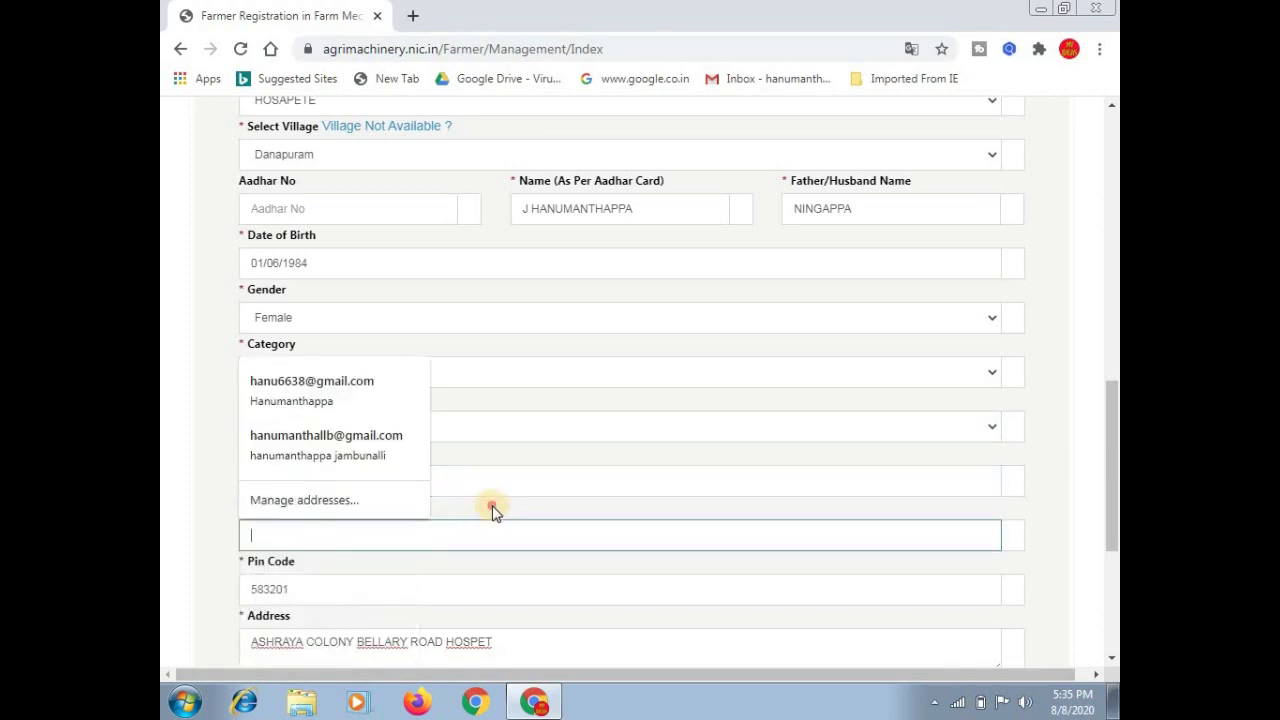
click(492, 510)
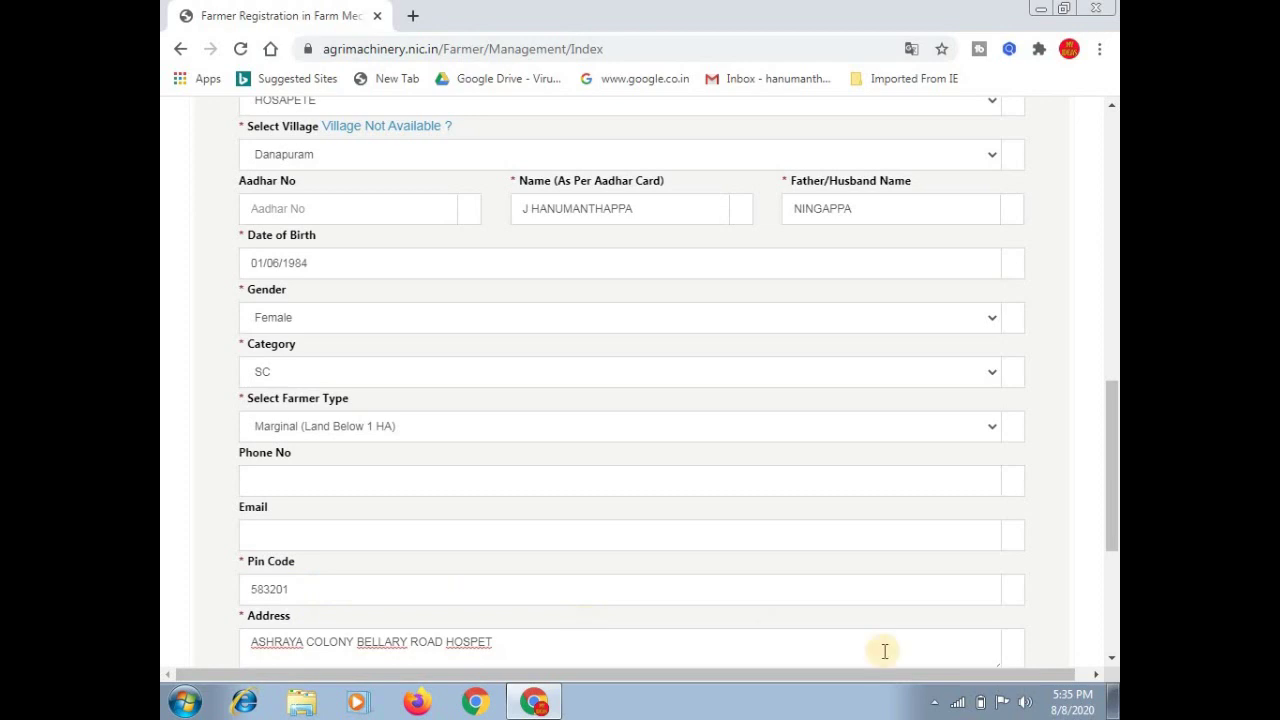
scroll(1110, 660, down, 3)
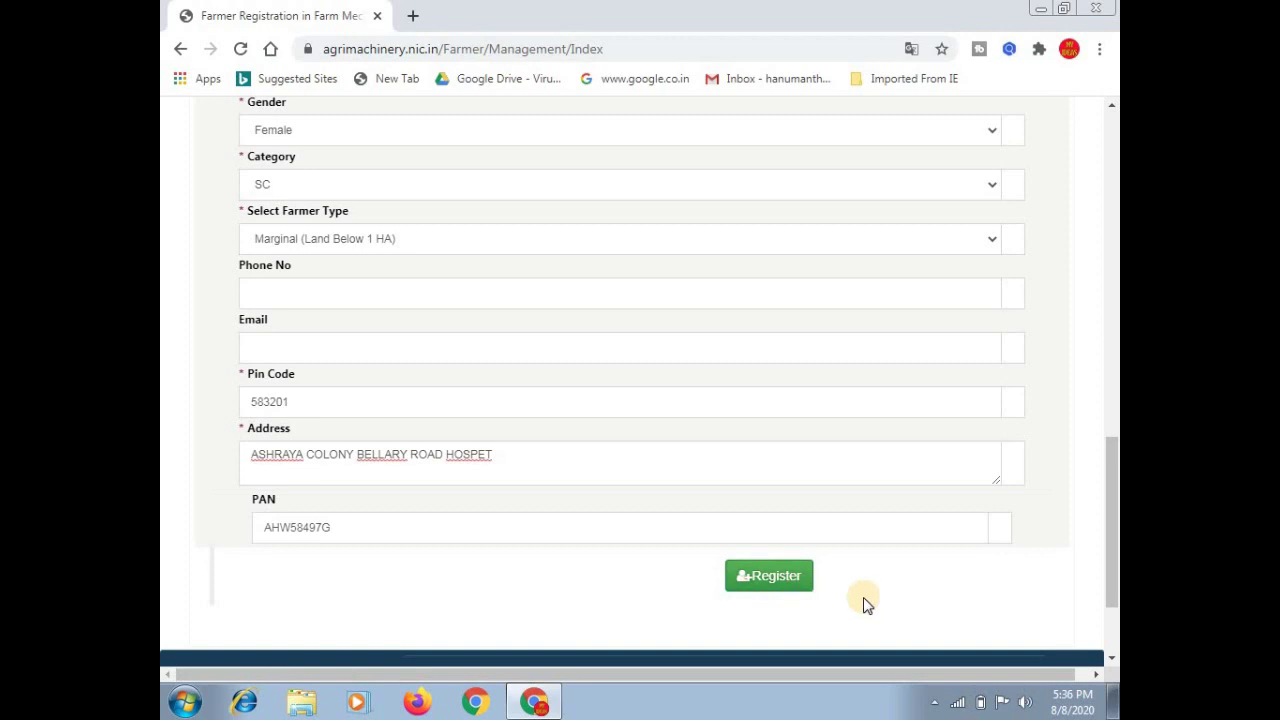
click(1110, 106)
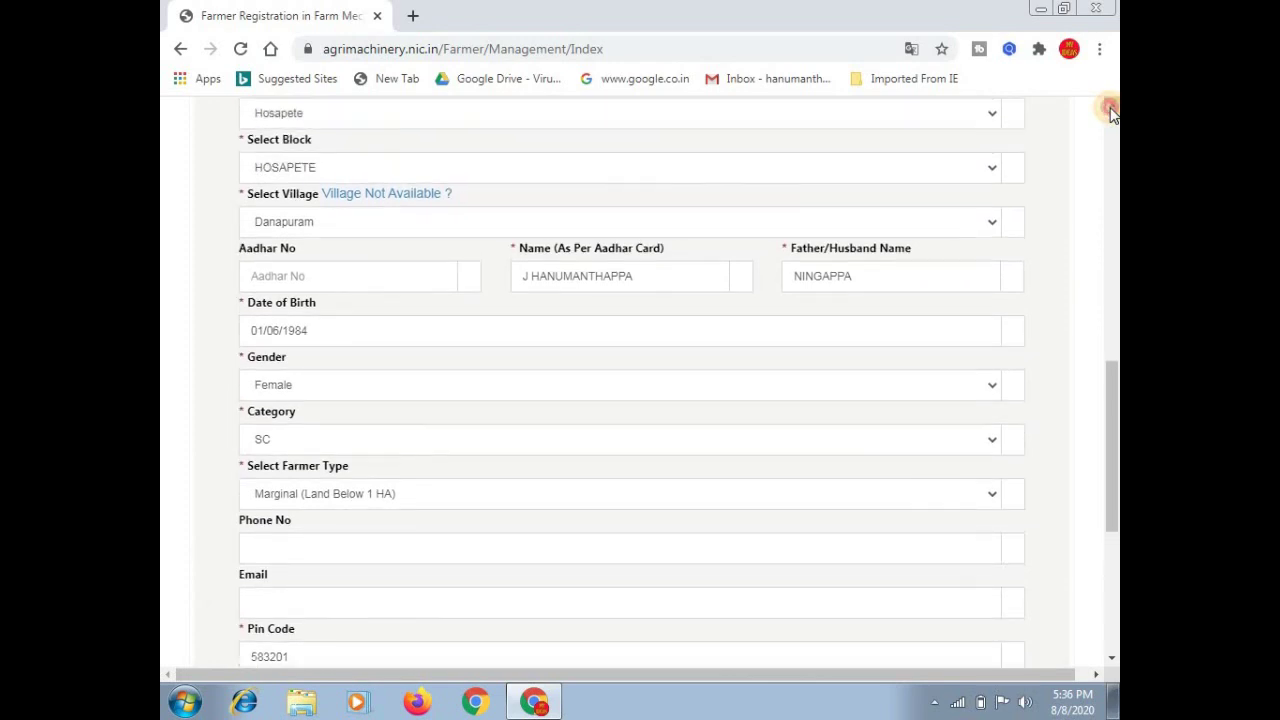
drag(1110, 106, 1110, 106)
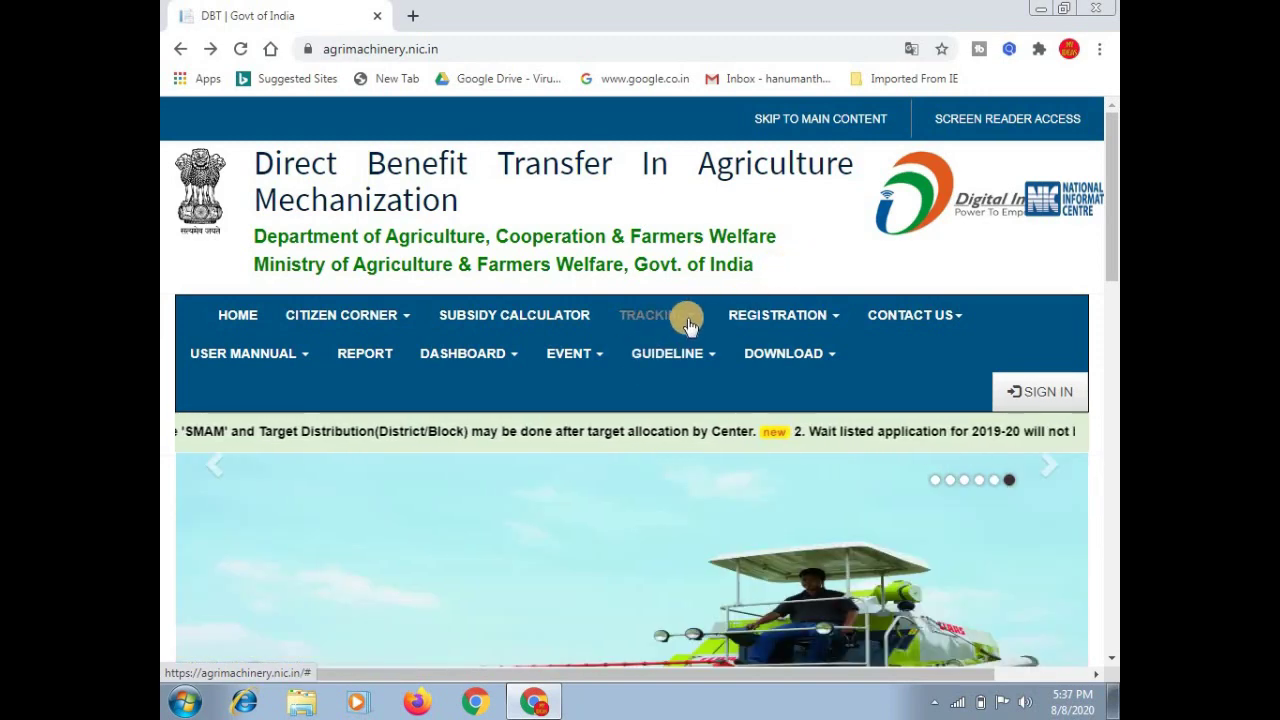
Open the application tracking page for single implement and CHC applications
click(688, 320)
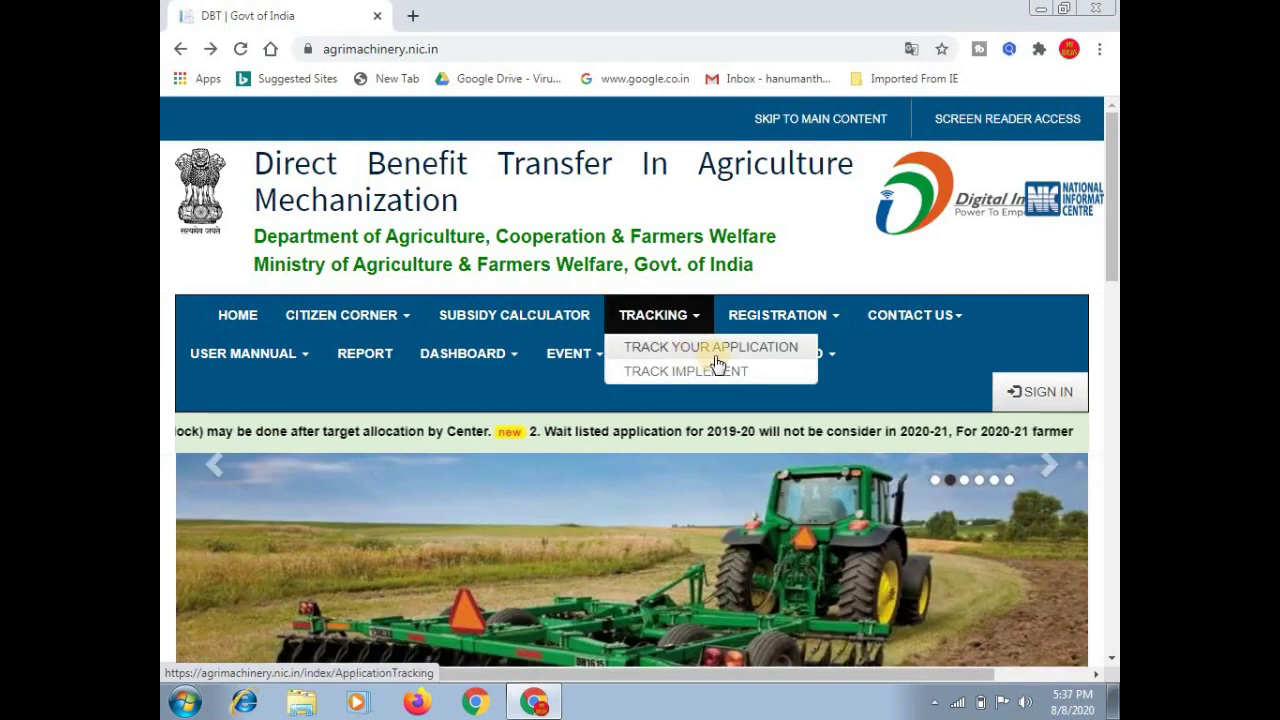
click(715, 358)
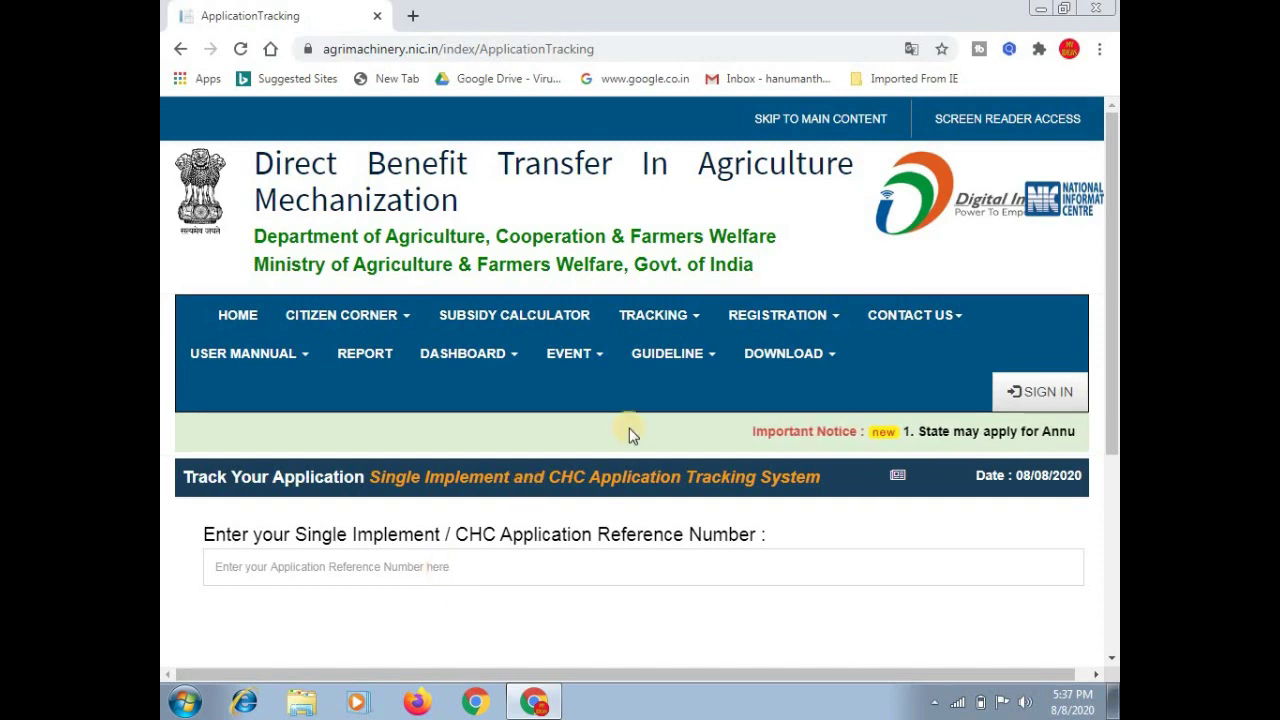
Return to the portal's home page and open the contact list of state officers
click(798, 244)
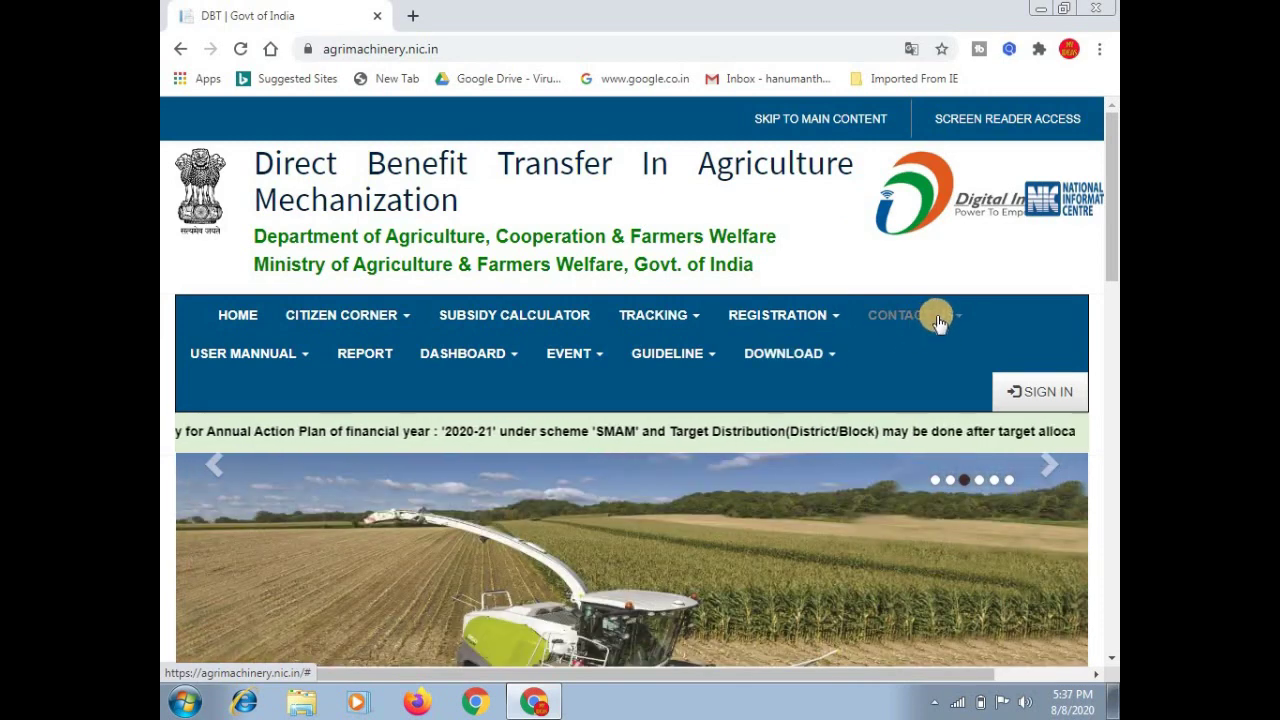
click(936, 316)
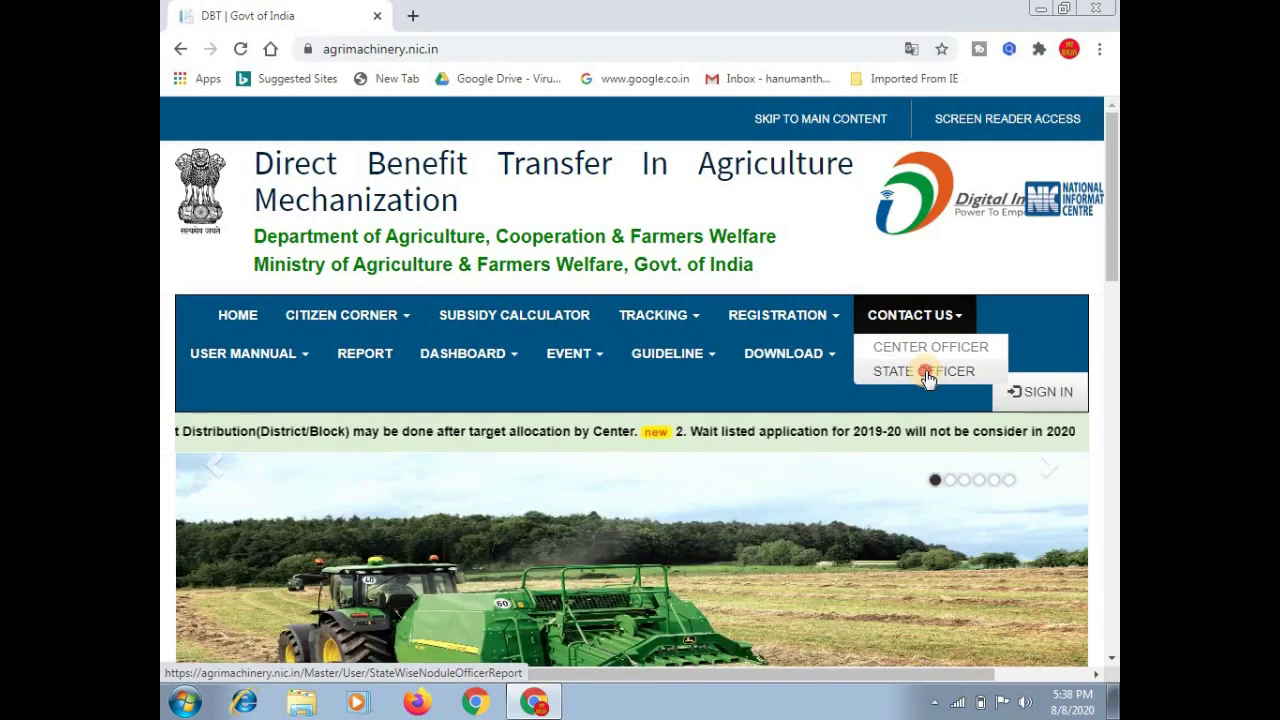
click(927, 372)
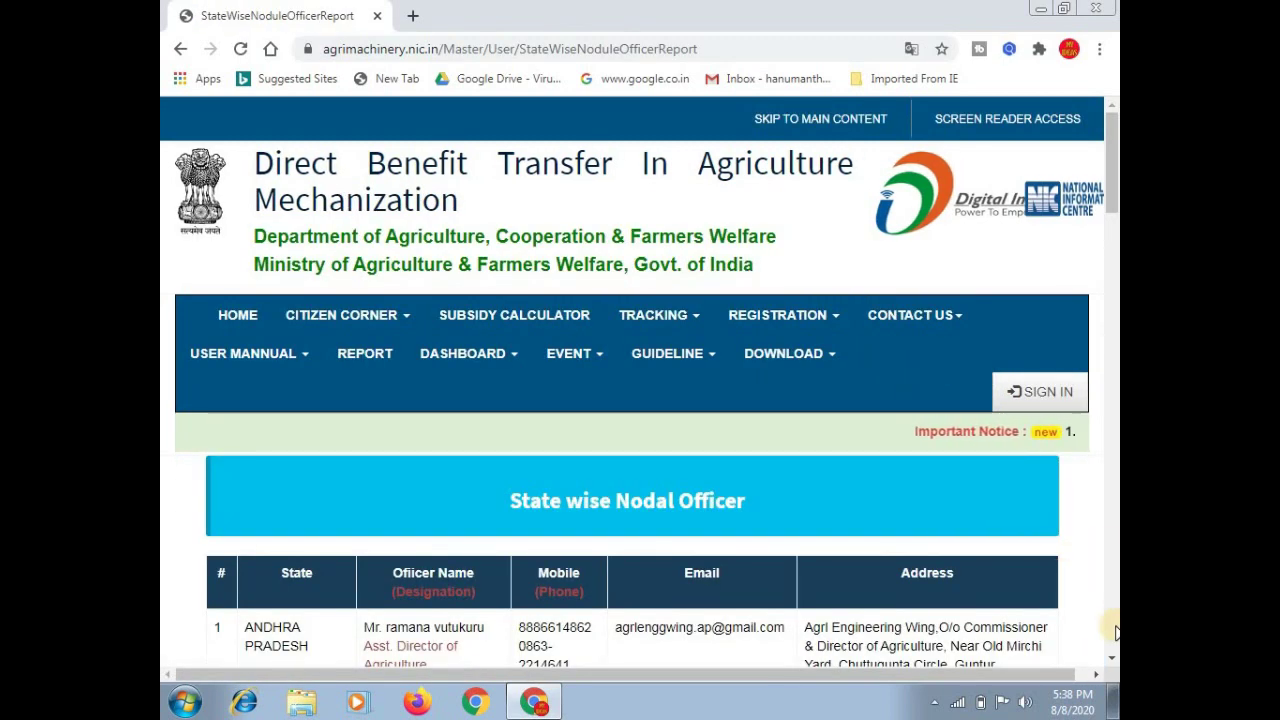
Look through the state-wise nodal officer table down to the Karnataka officer's contact details
click(1113, 660)
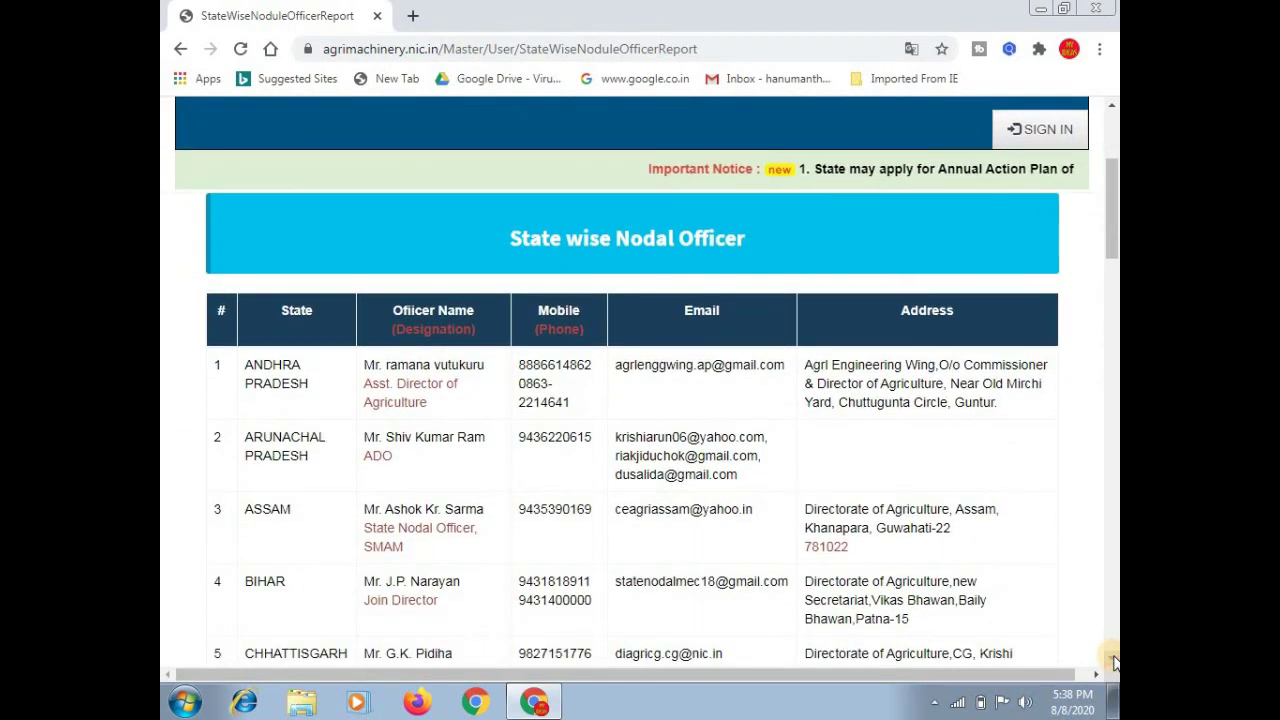
click(1113, 660)
click(1113, 660)
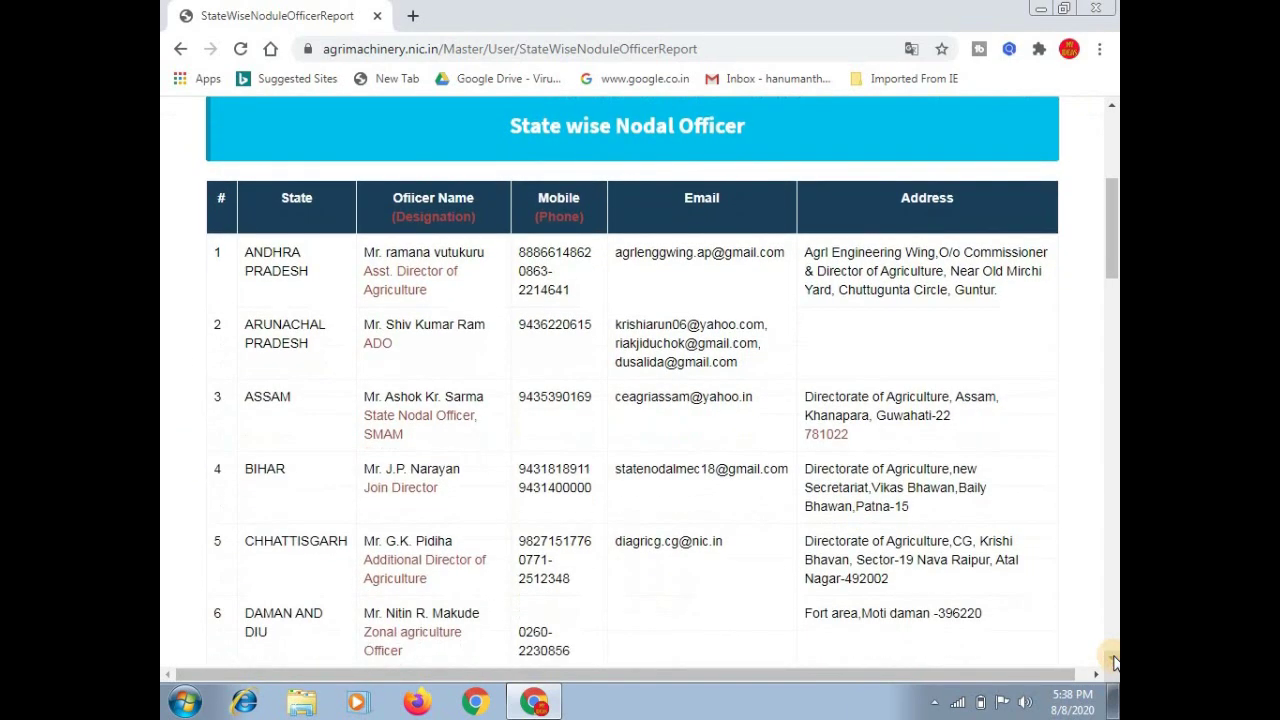
click(1113, 660)
click(1113, 660)
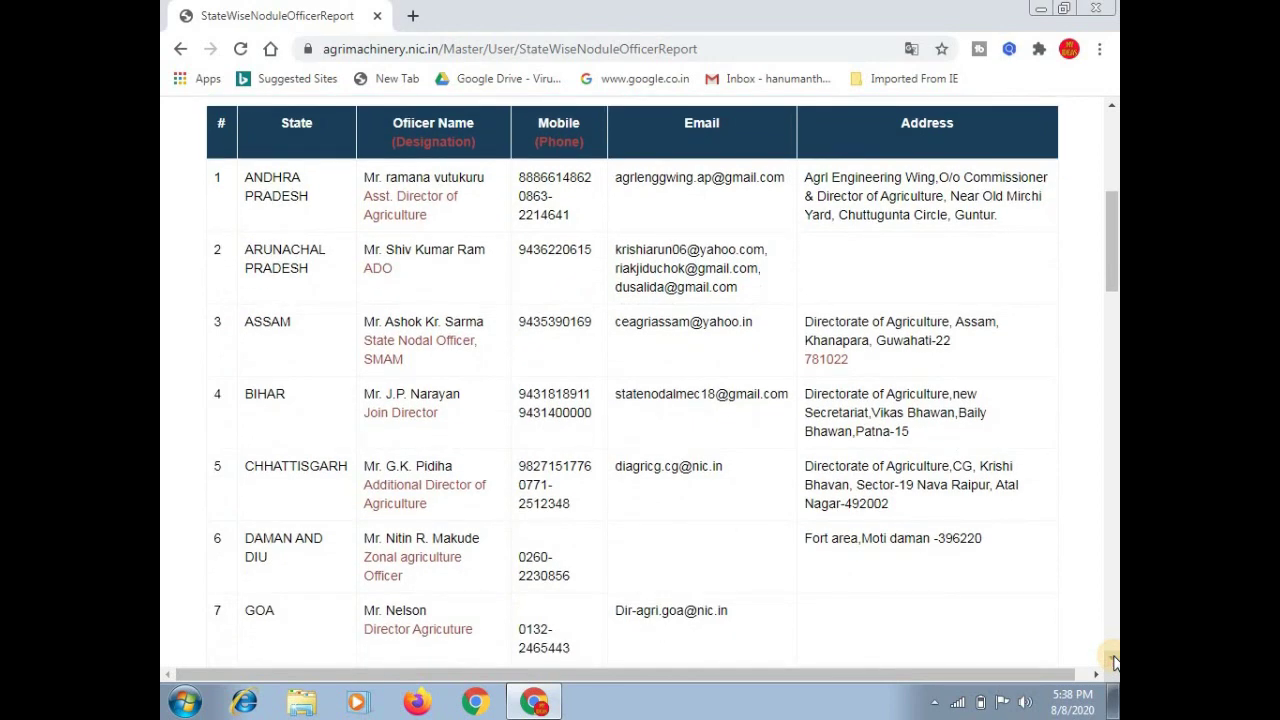
click(1113, 660)
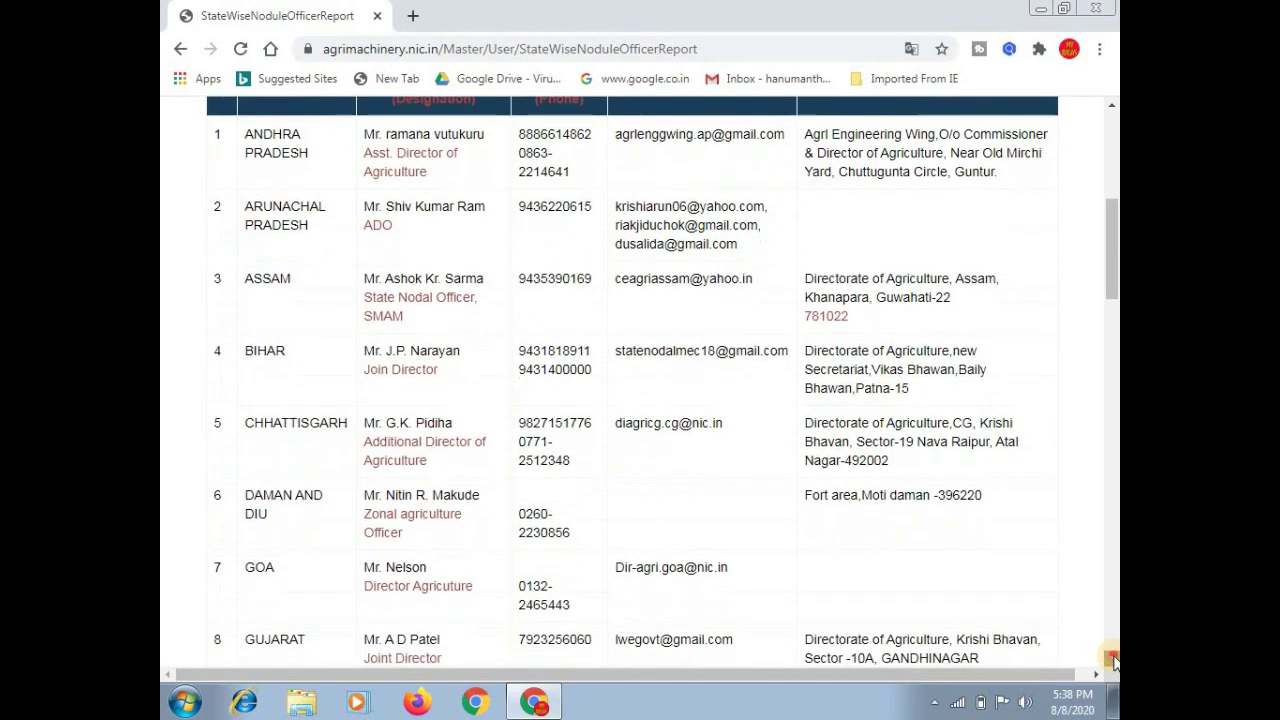
click(1113, 660)
click(1113, 660)
click(1113, 660)
click(1113, 660)
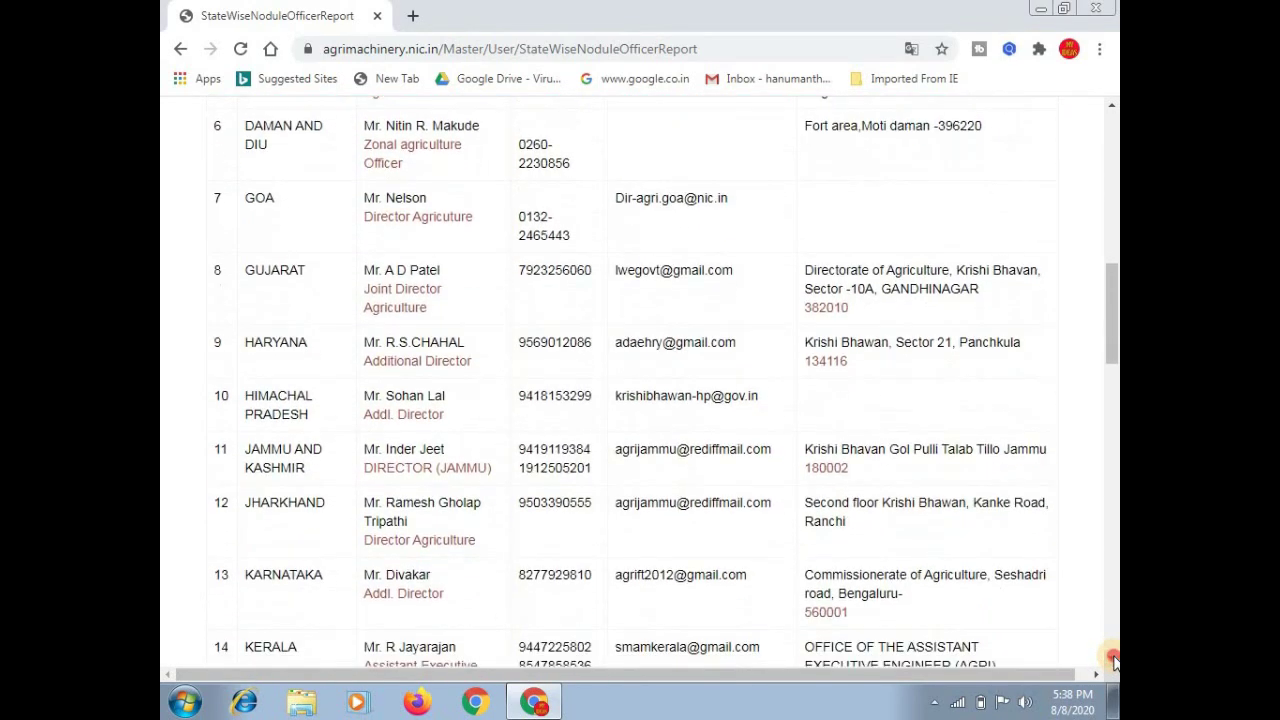
click(1113, 660)
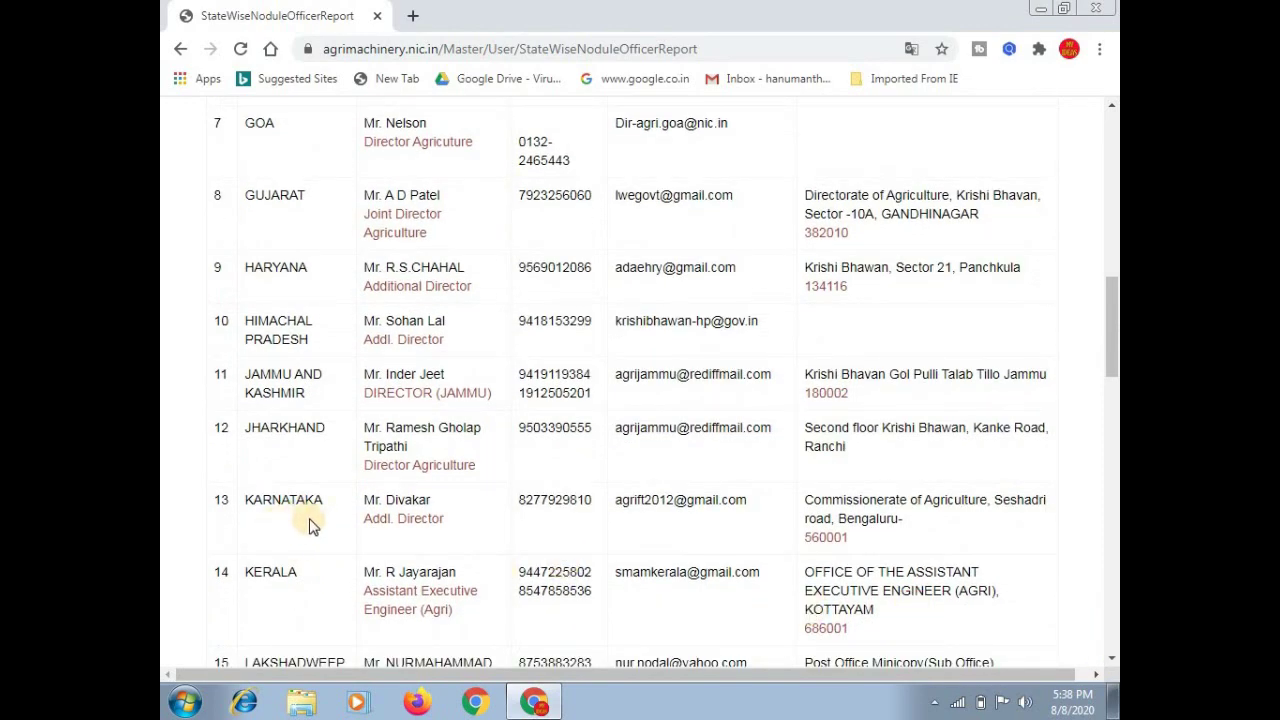